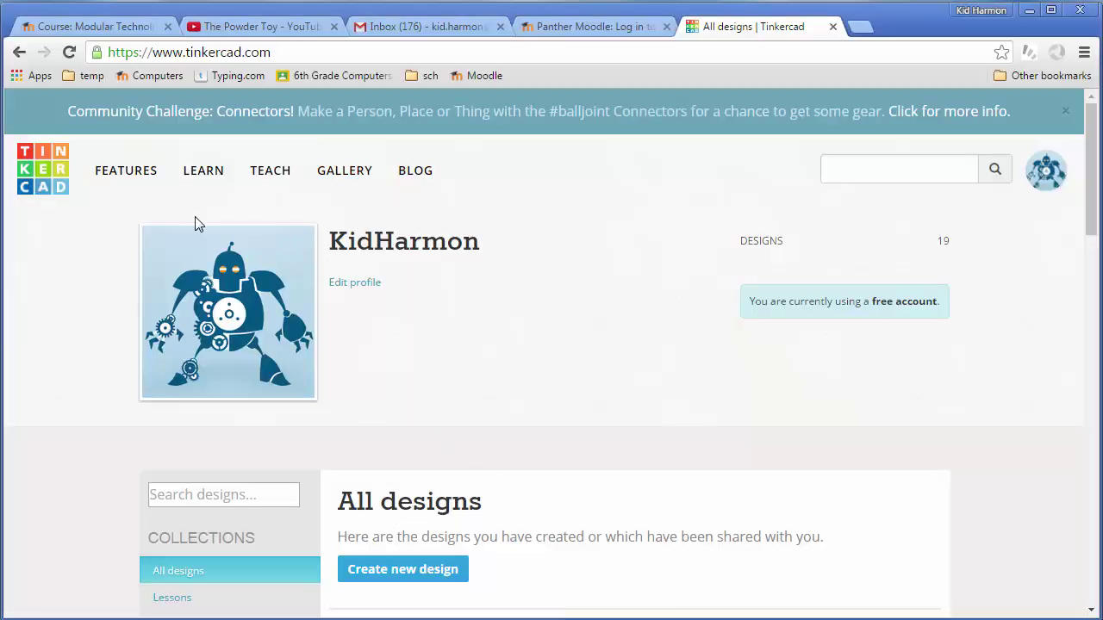
Step: Create a new blank design from the All designs dashboard, opening an empty workplane
click(407, 572)
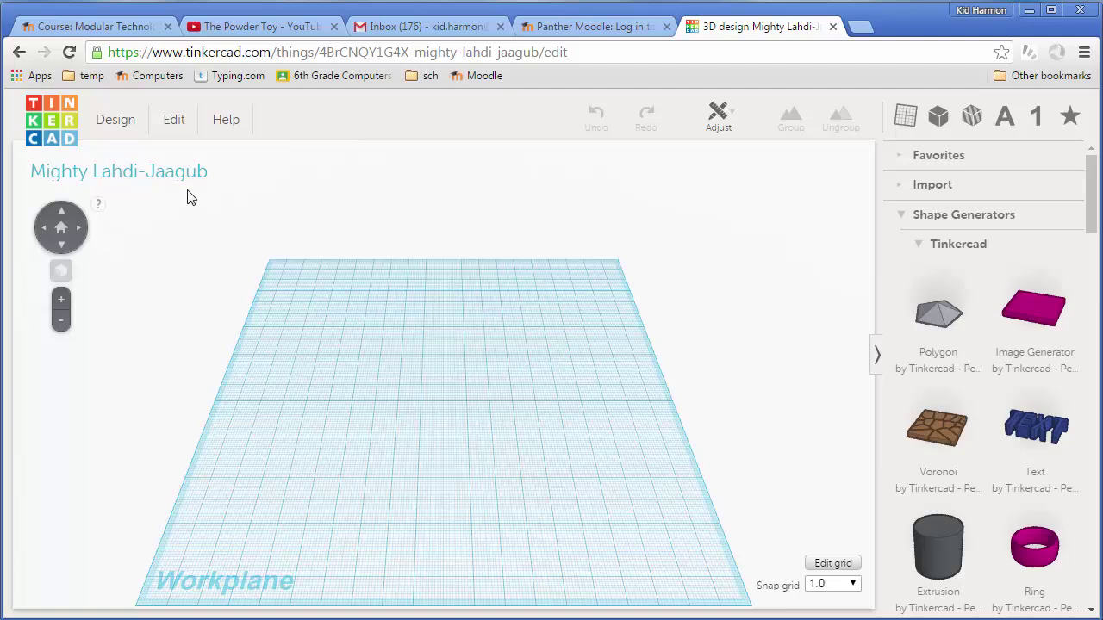
Step: Rename the design to 'Shape Generators MDH' in its properties and save the change
click(117, 129)
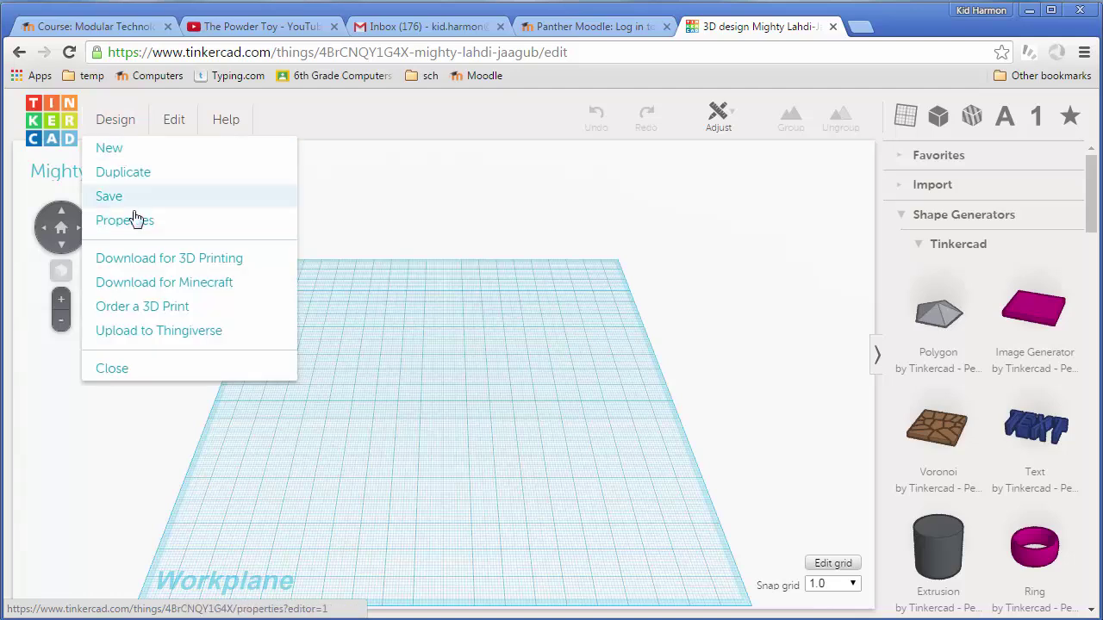
click(108, 221)
triple_click(555, 215)
text(Shape Generators MDH)
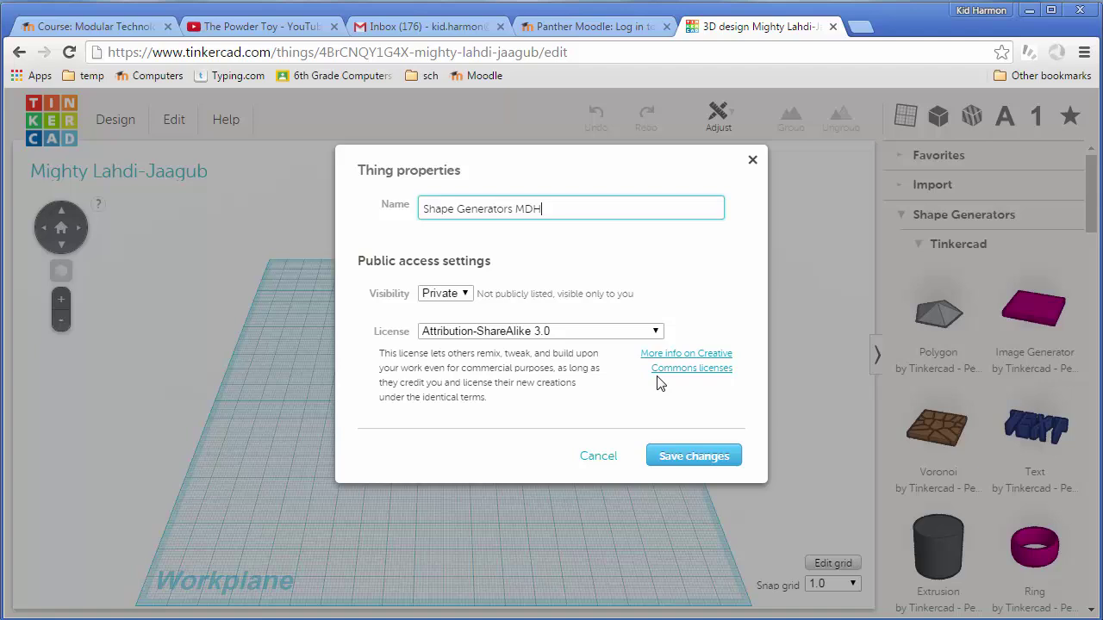
click(691, 456)
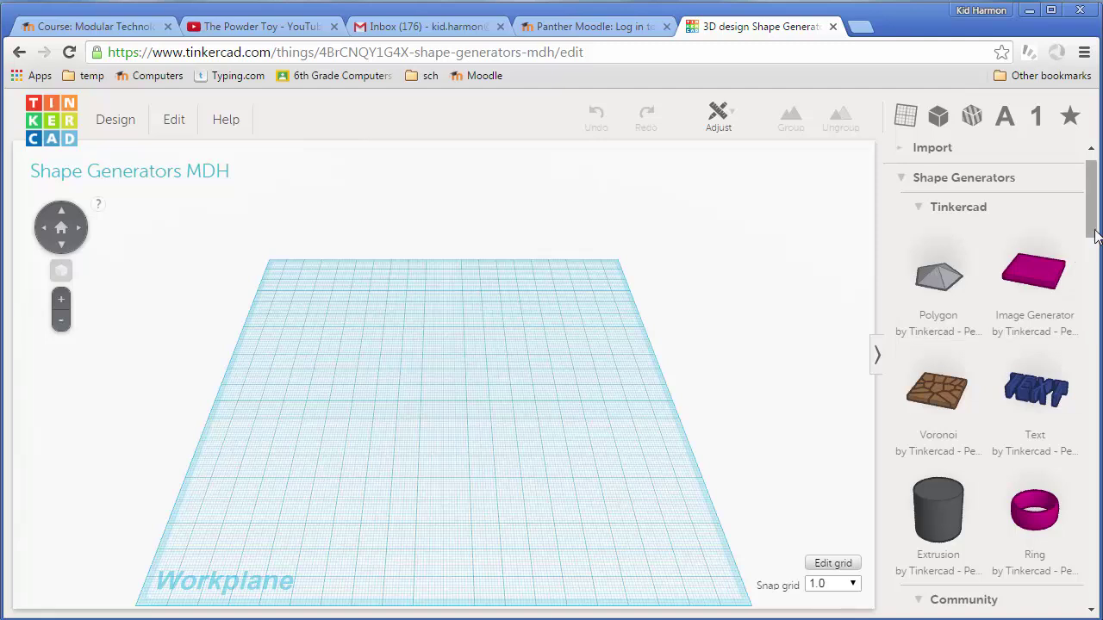
Step: Place an Extrusion on the workplane and reshape its circular profile into a wavy outline
mouse_move(1094, 226)
mouse_down()
mouse_move(1095, 258)
mouse_move(1095, 241)
mouse_up()
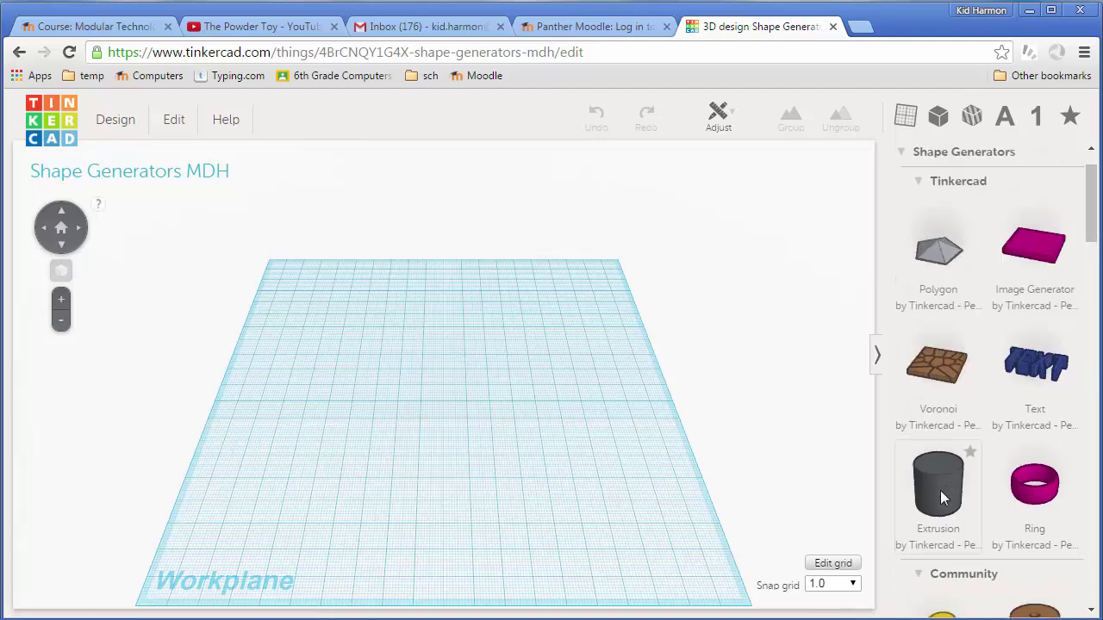
drag(940, 490, 412, 387)
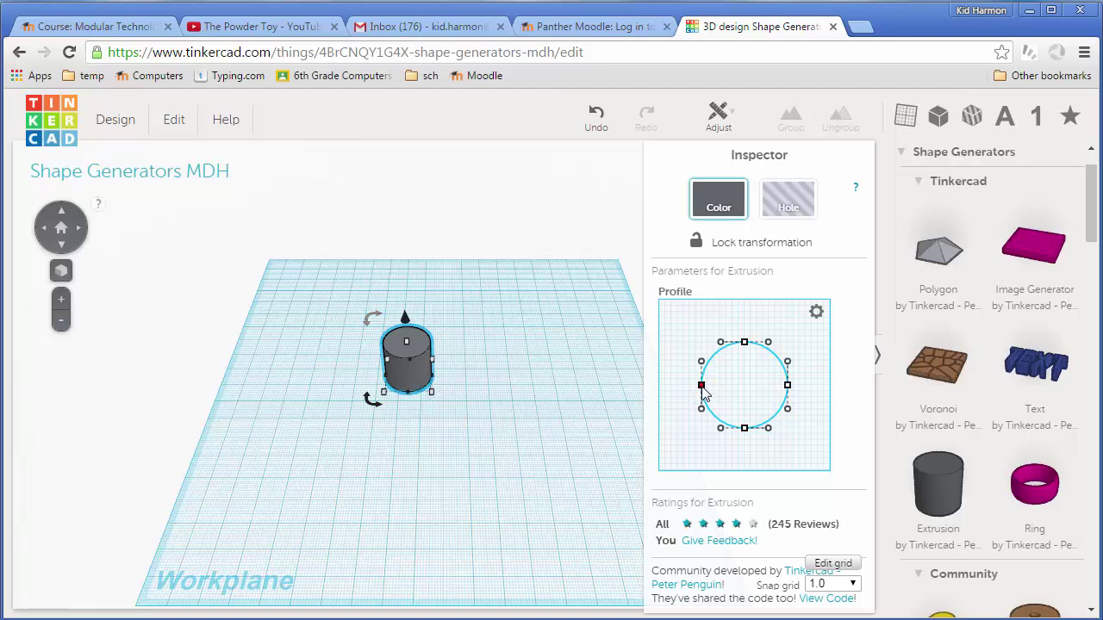
drag(704, 392, 679, 392)
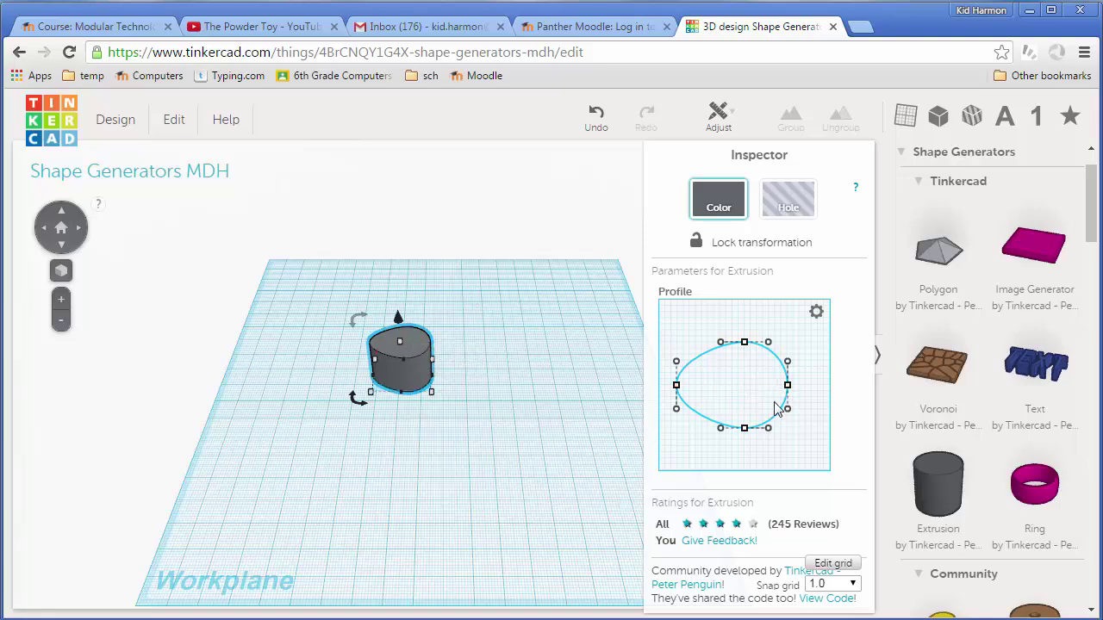
drag(788, 411, 824, 405)
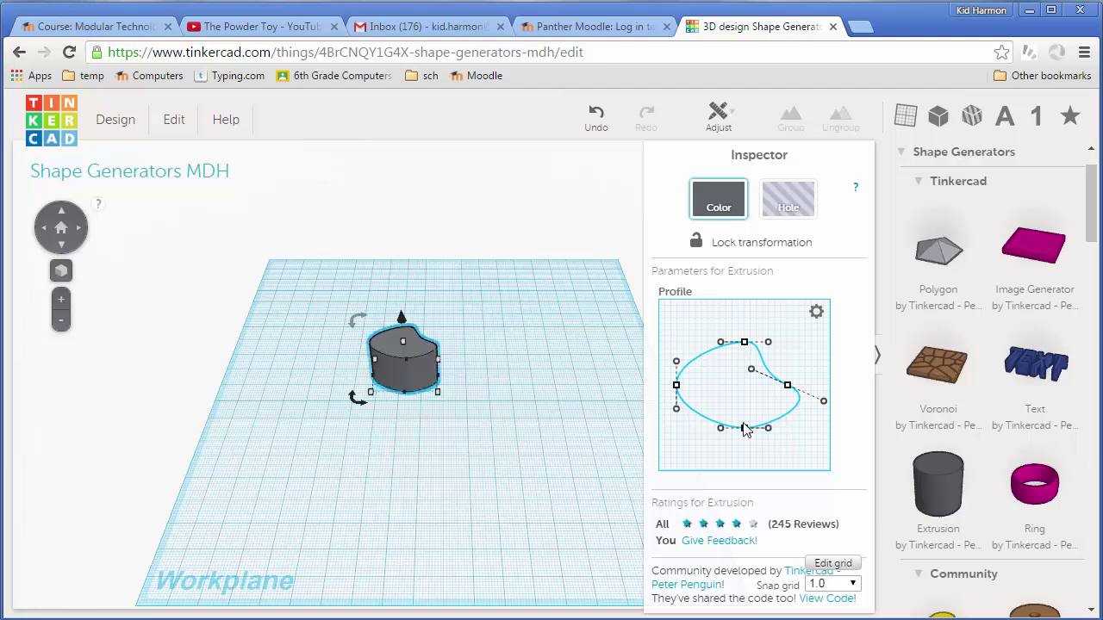
drag(722, 435, 776, 462)
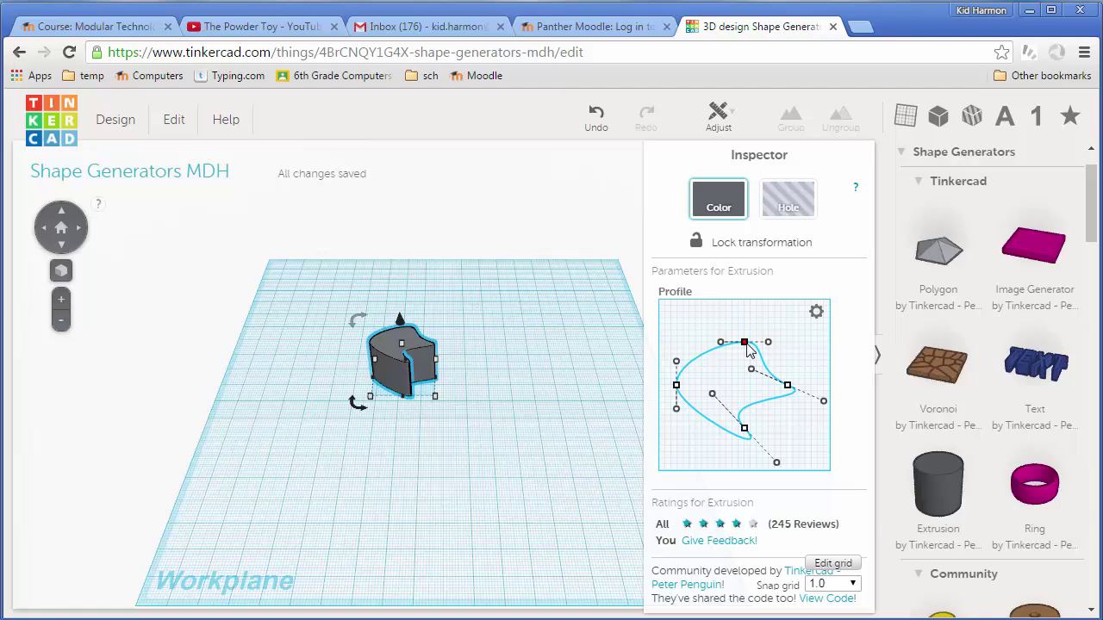
drag(748, 349, 798, 334)
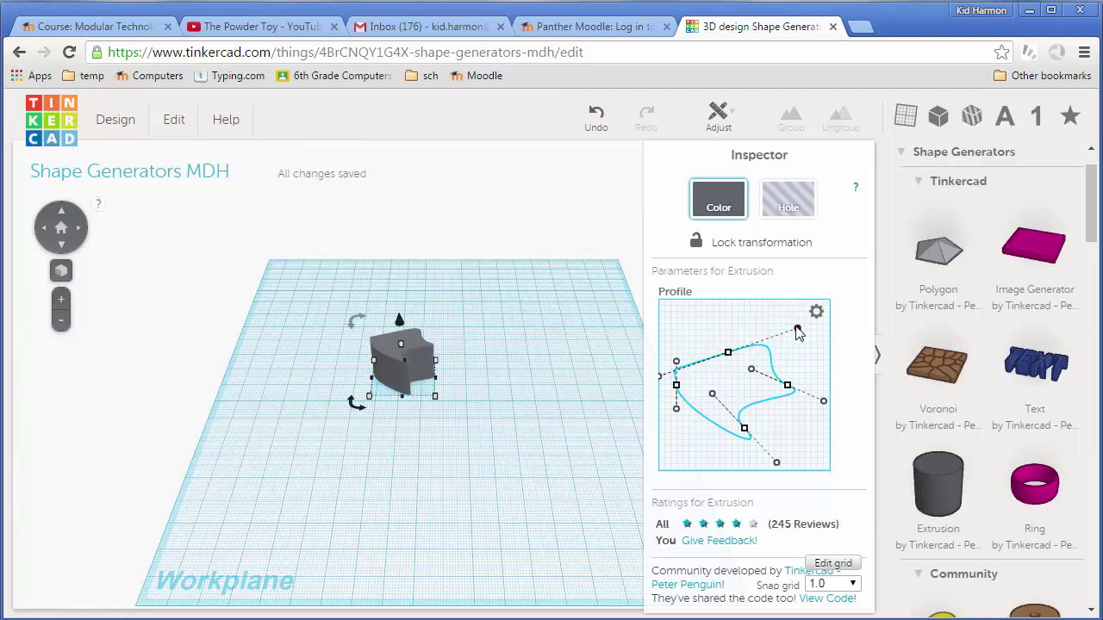
drag(728, 352, 734, 340)
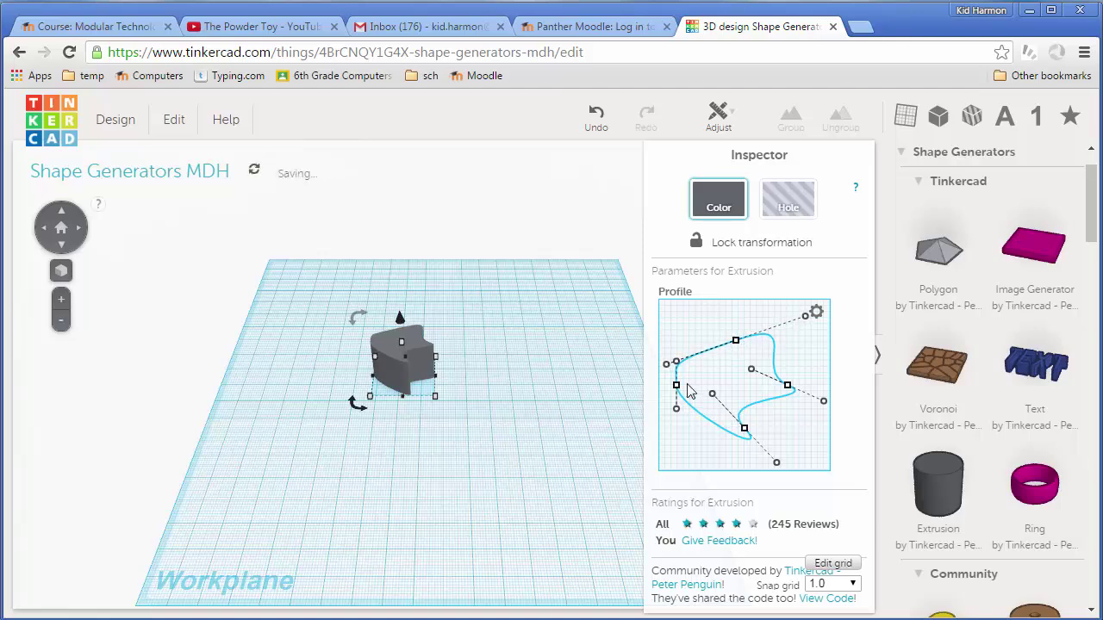
drag(673, 372, 722, 362)
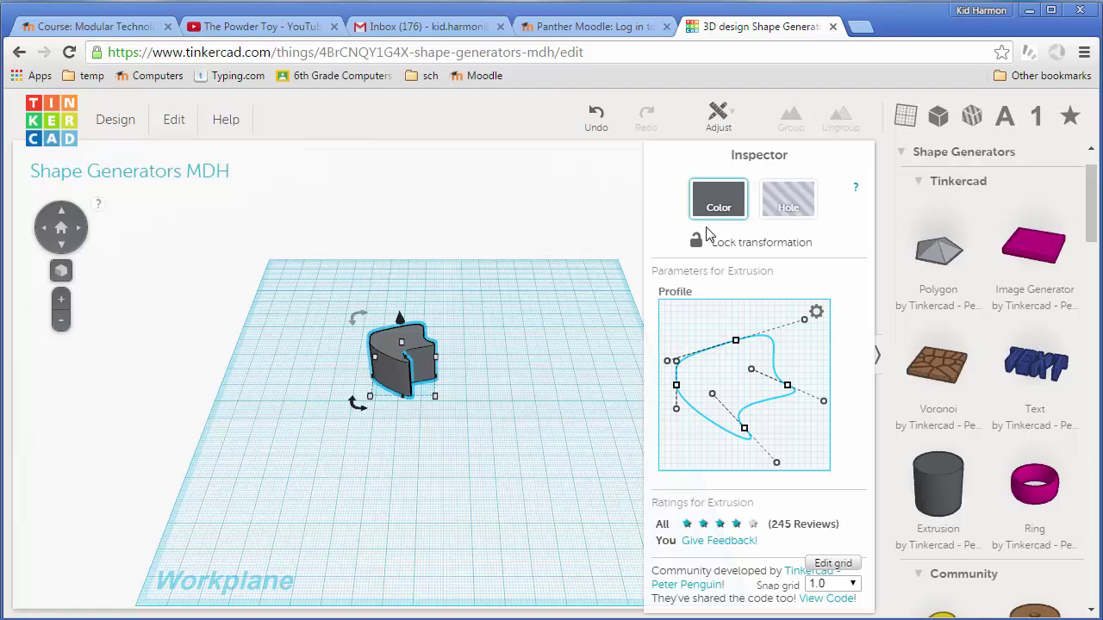
Step: Colour the extrusion light cyan, shift it down-right, and tilt the view closer
click(729, 200)
click(684, 322)
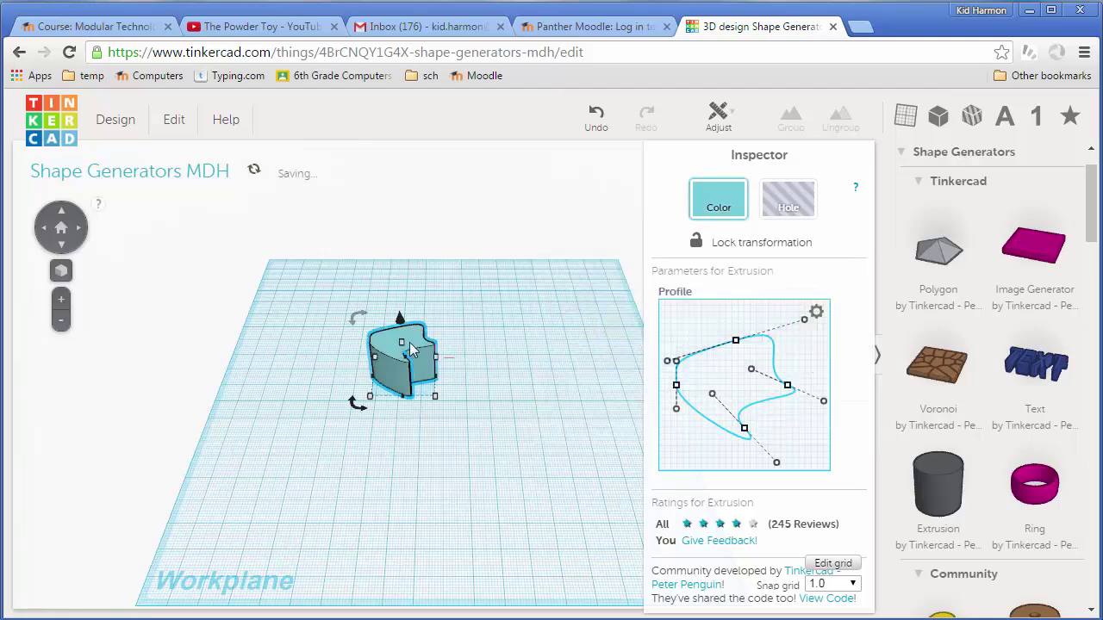
drag(405, 353, 452, 350)
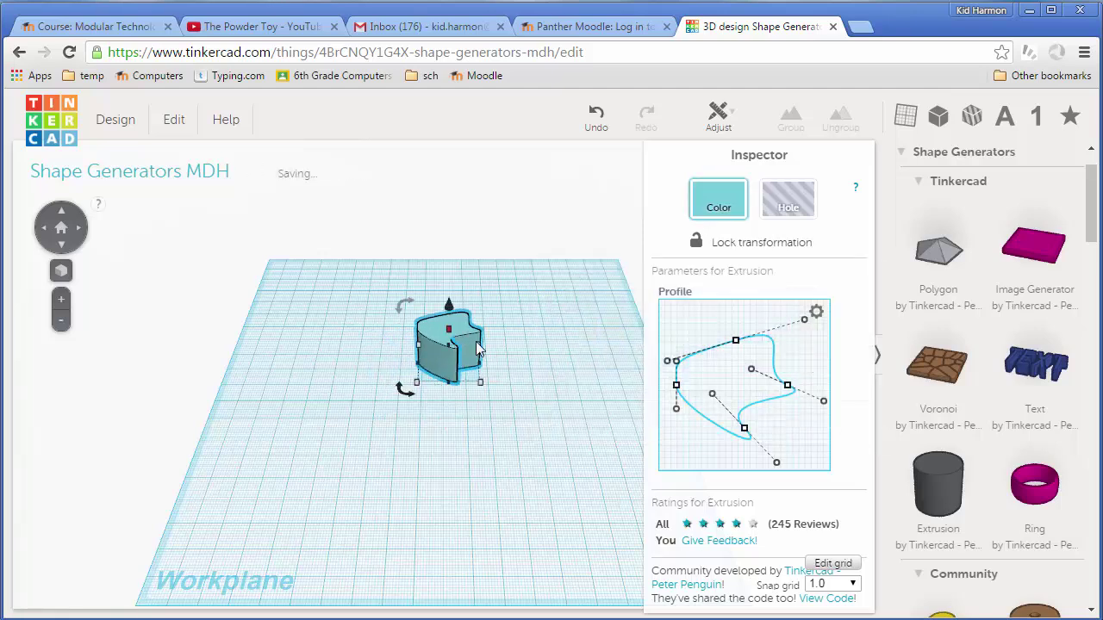
click(500, 410)
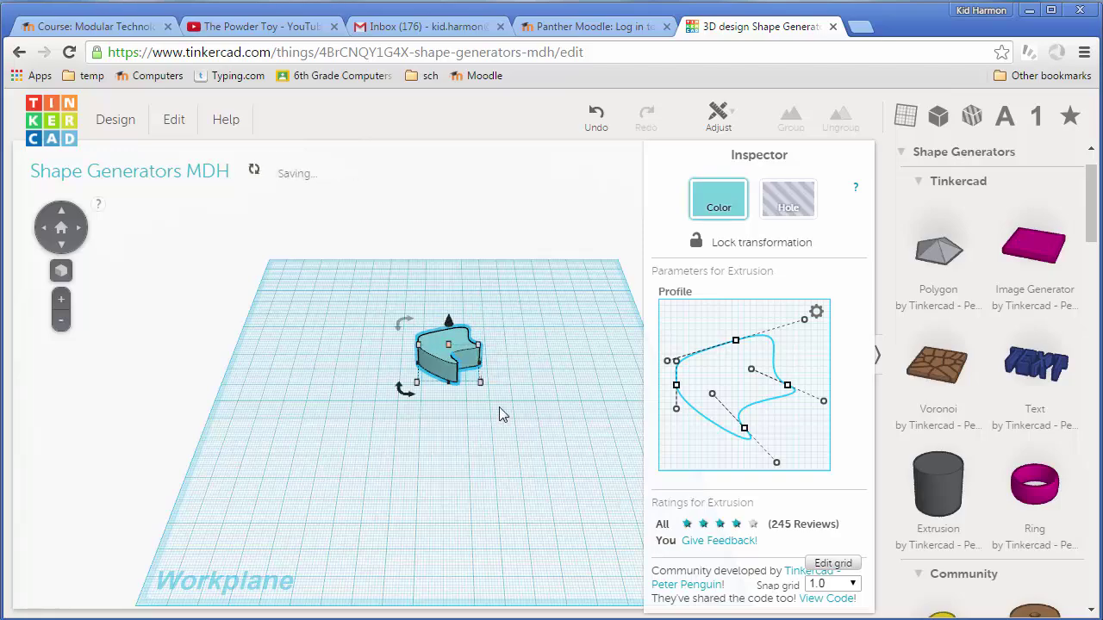
right_drag(586, 402, 887, 388)
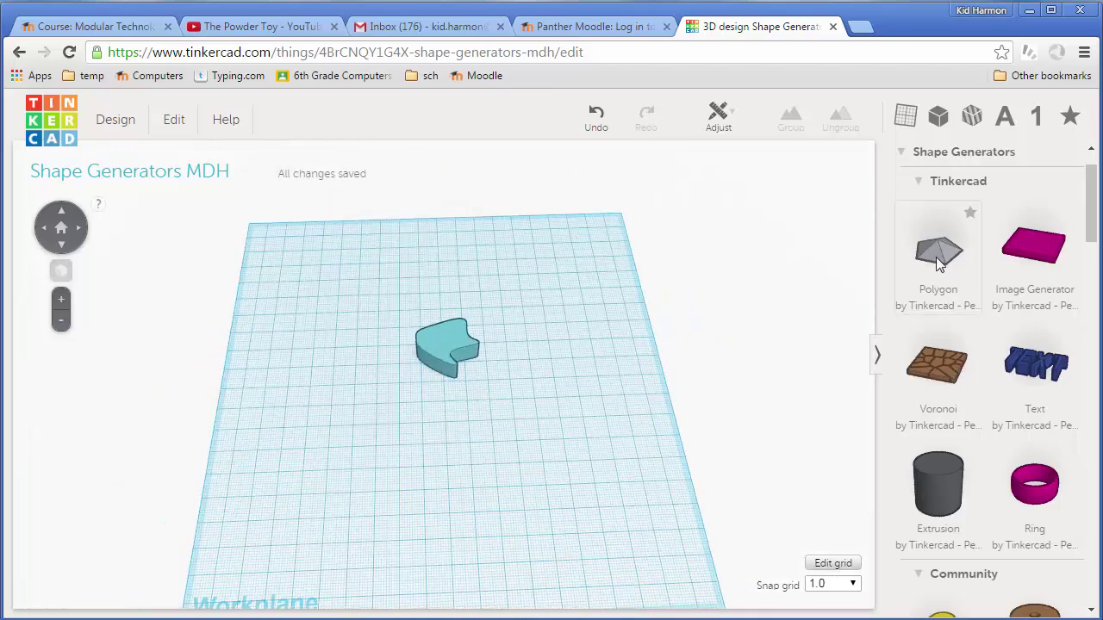
Step: Find Curved Words on page 2 of the Community generators and drop it onto the workplane
scroll(914, 275, down, 3)
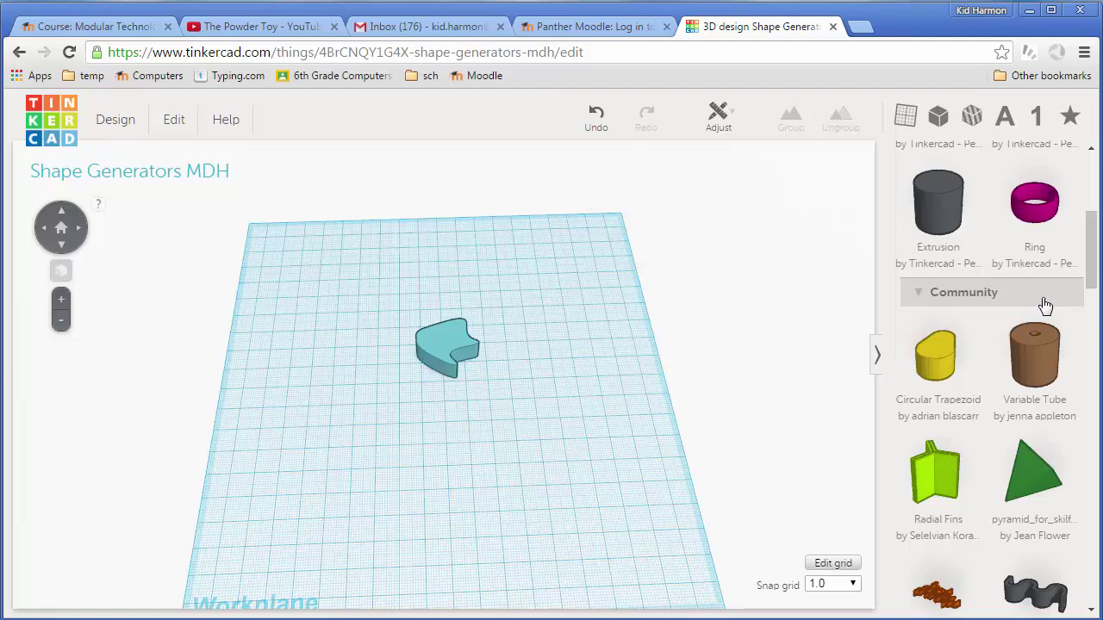
scroll(989, 360, down, 2)
scroll(988, 360, down, 1)
scroll(956, 278, up, 2)
scroll(941, 284, down, 2)
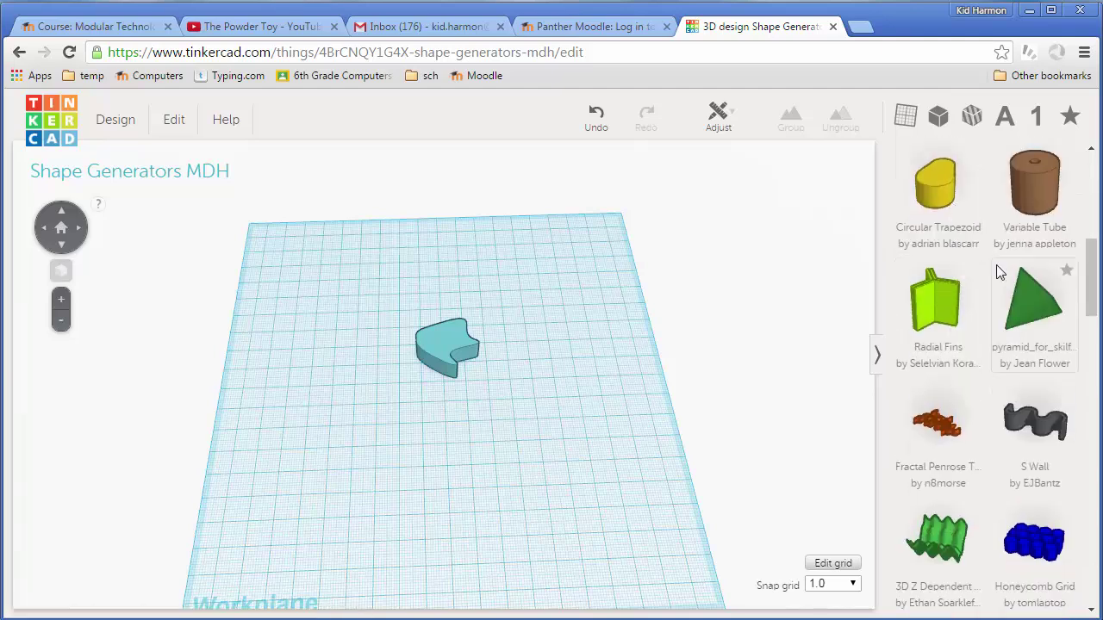
scroll(999, 303, down, 2)
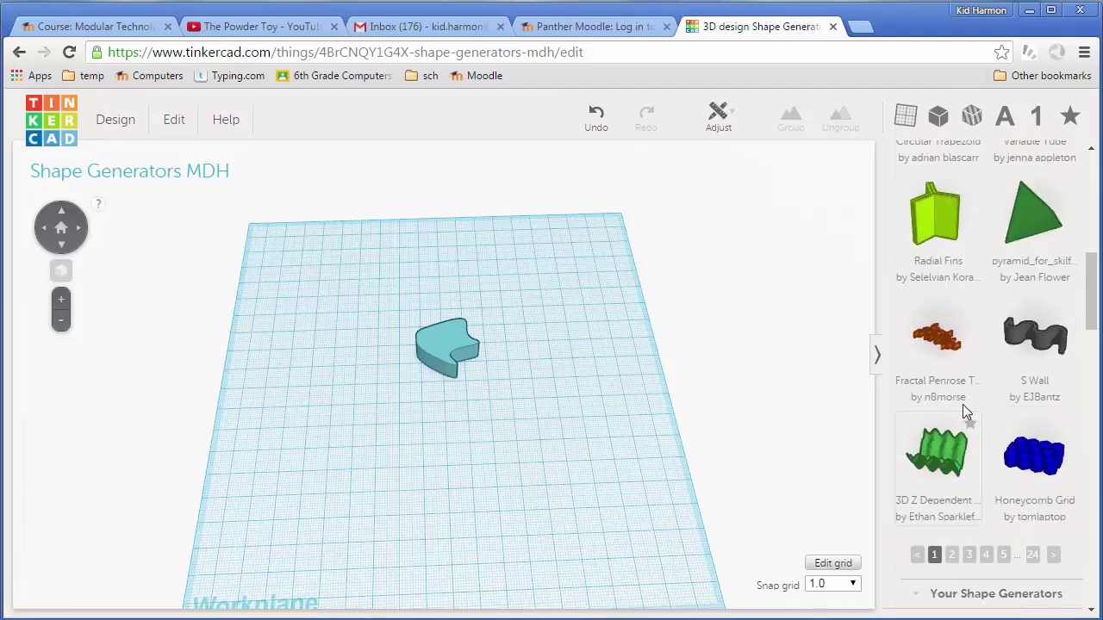
scroll(991, 517, up, 2)
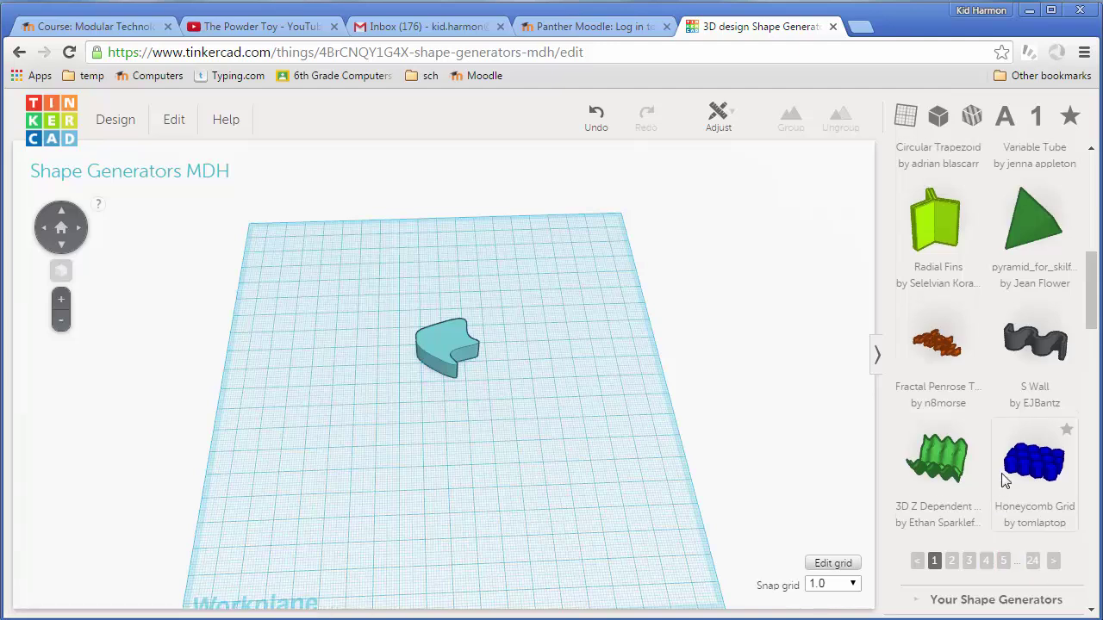
scroll(996, 473, down, 2)
click(951, 555)
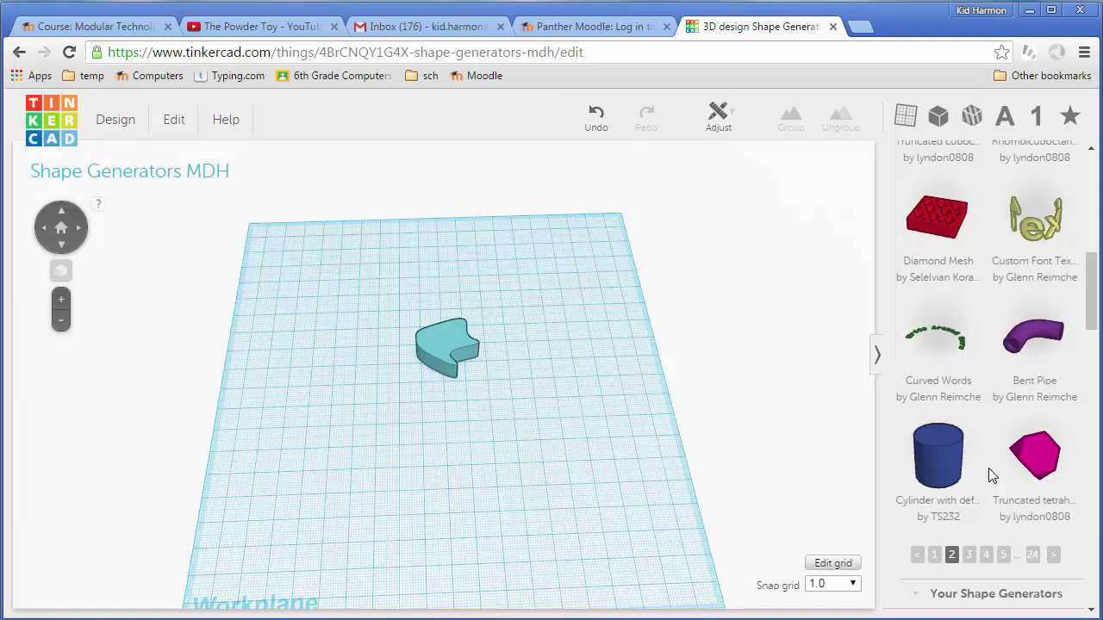
scroll(987, 467, down, 2)
drag(937, 251, 455, 325)
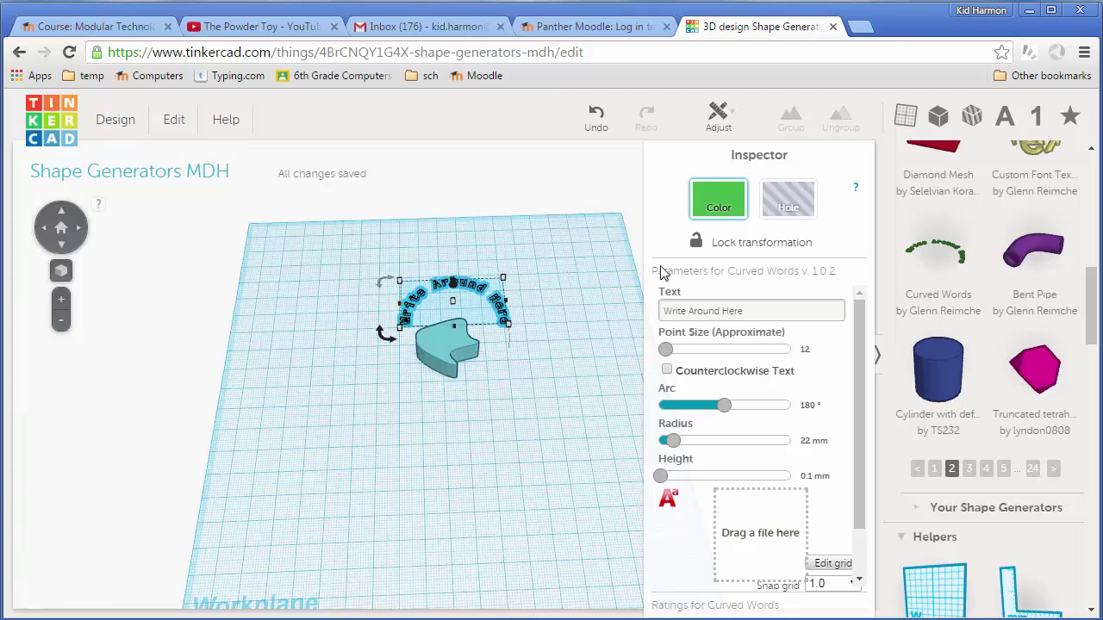
Step: Replace the curved text 'Write Around Here' with 'GO WO'
drag(757, 317, 448, 319)
text(GOOD)
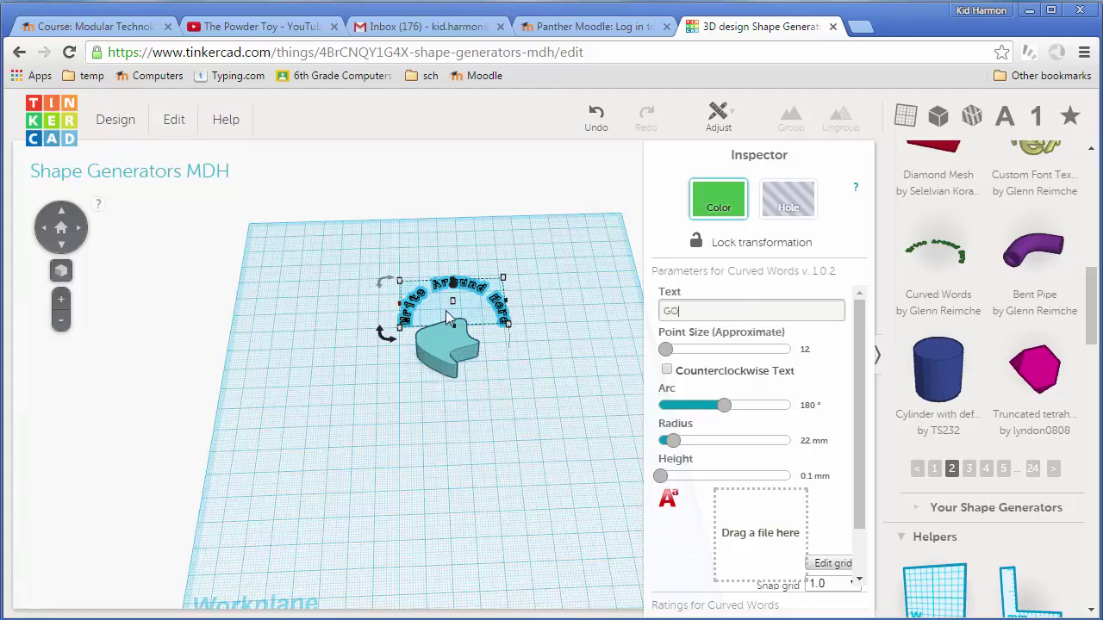
key(BackSpace)
key(BackSpace)
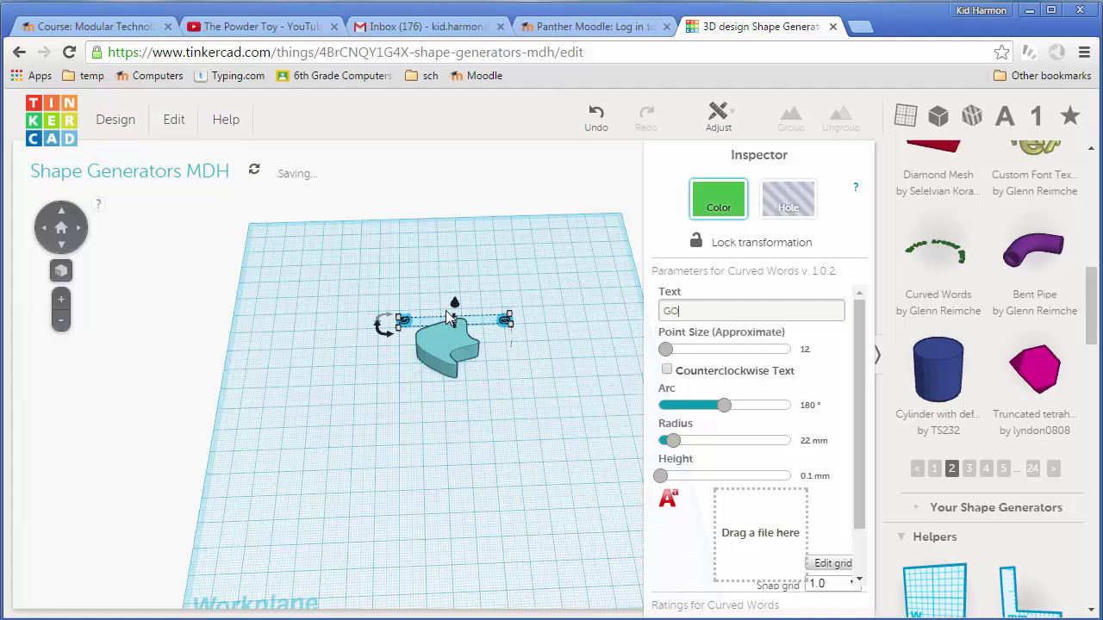
text(WO)
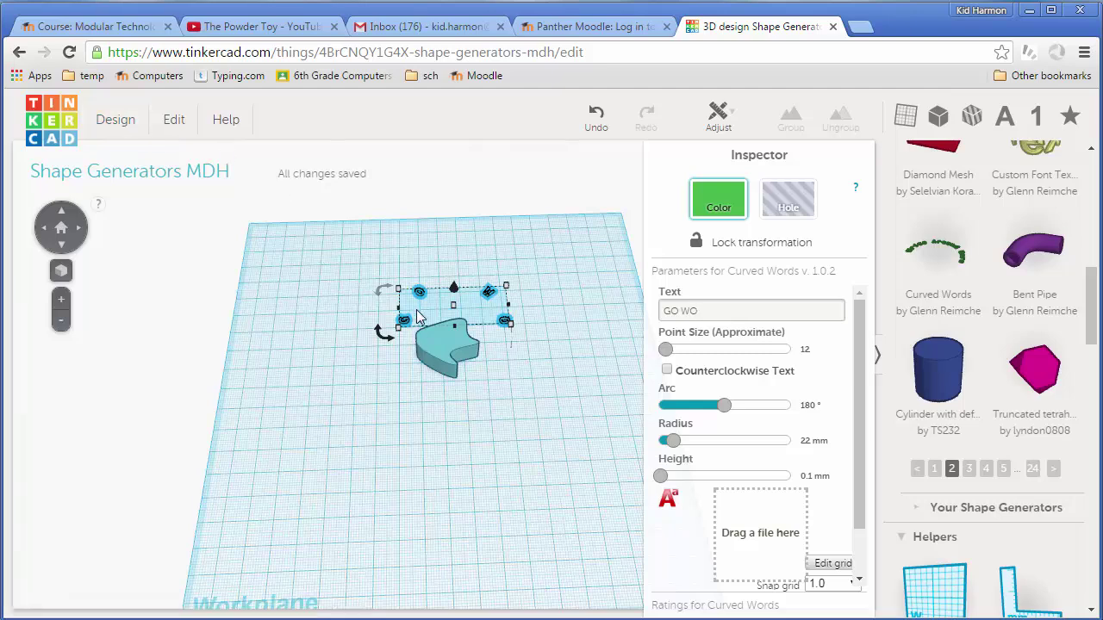
Step: Set the letter height to 18.5 mm and the point size to 151
scroll(420, 315, up, 2)
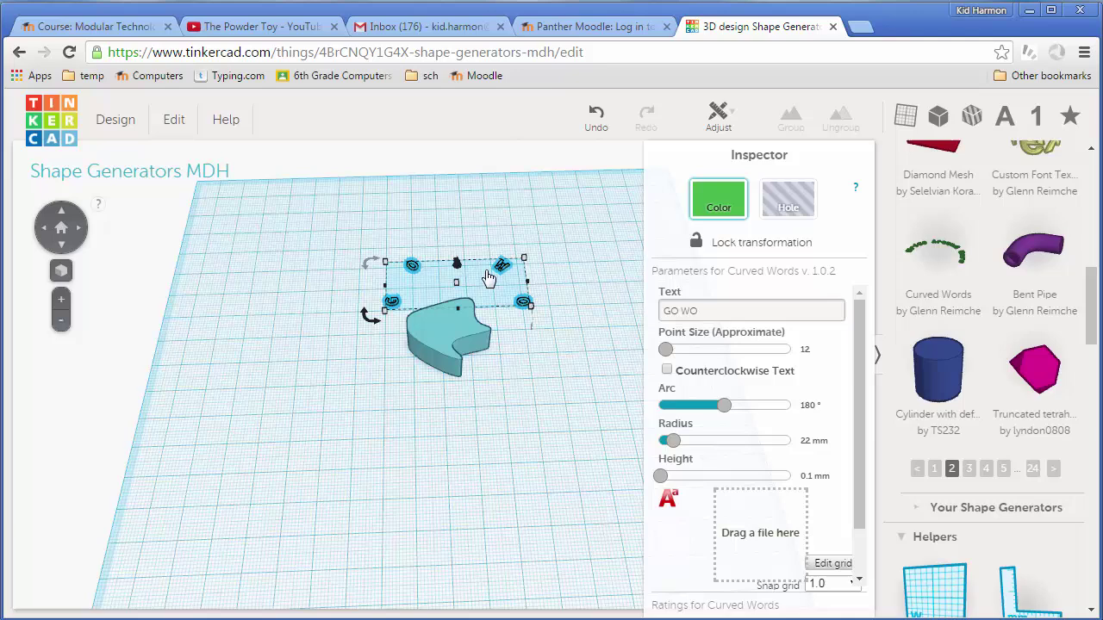
drag(666, 480, 701, 485)
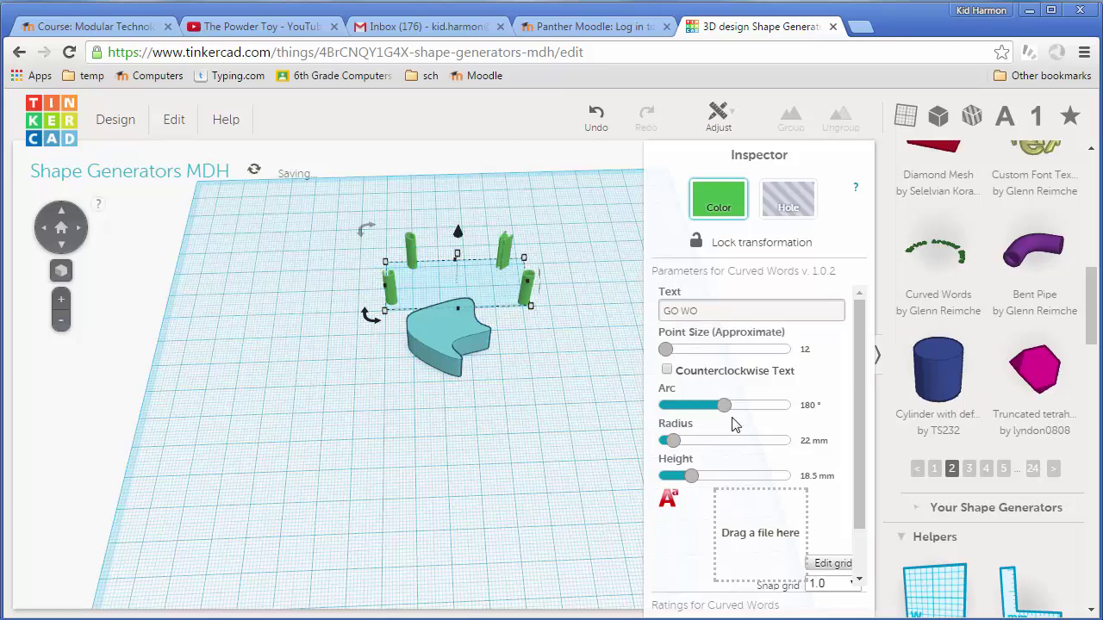
drag(674, 356, 760, 362)
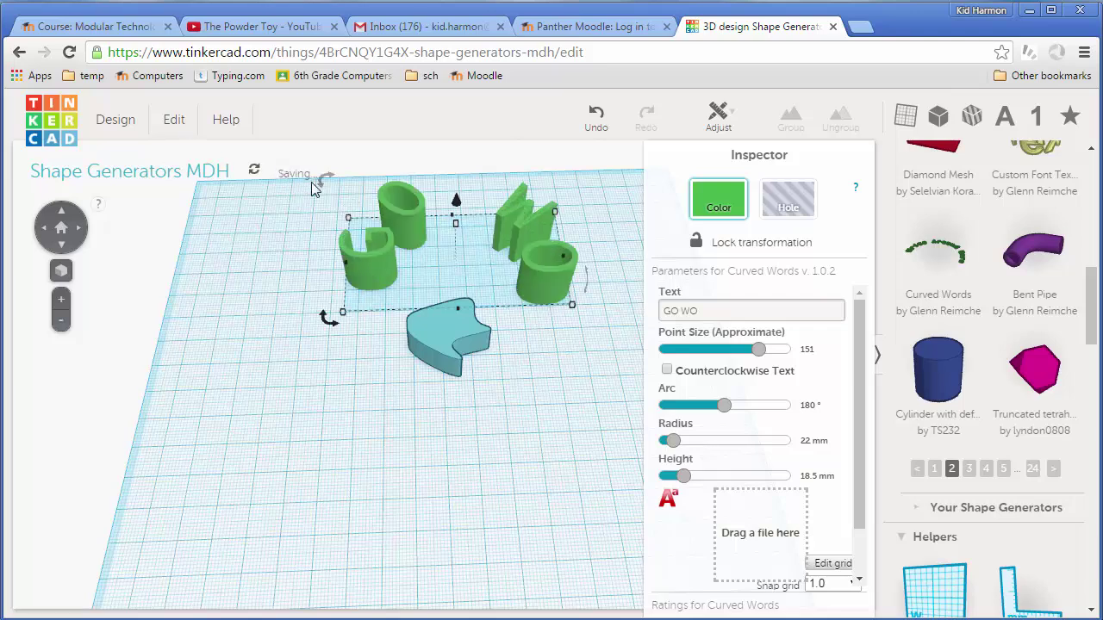
Step: Set the GO WO arc to 76° and the radius to 119.89 mm
click(450, 236)
click(437, 232)
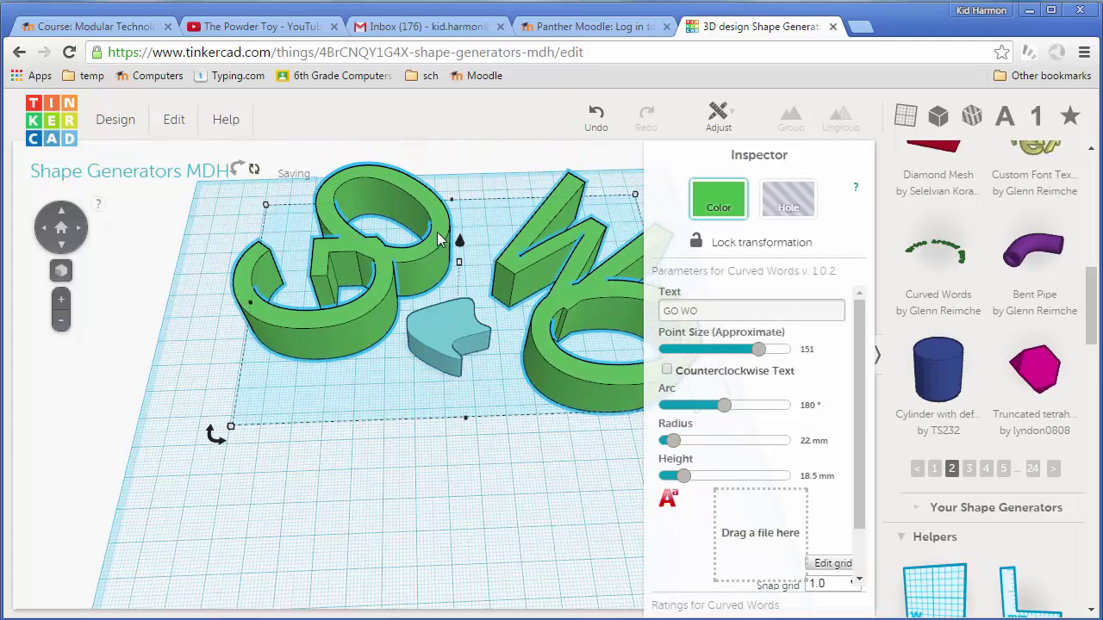
click(696, 405)
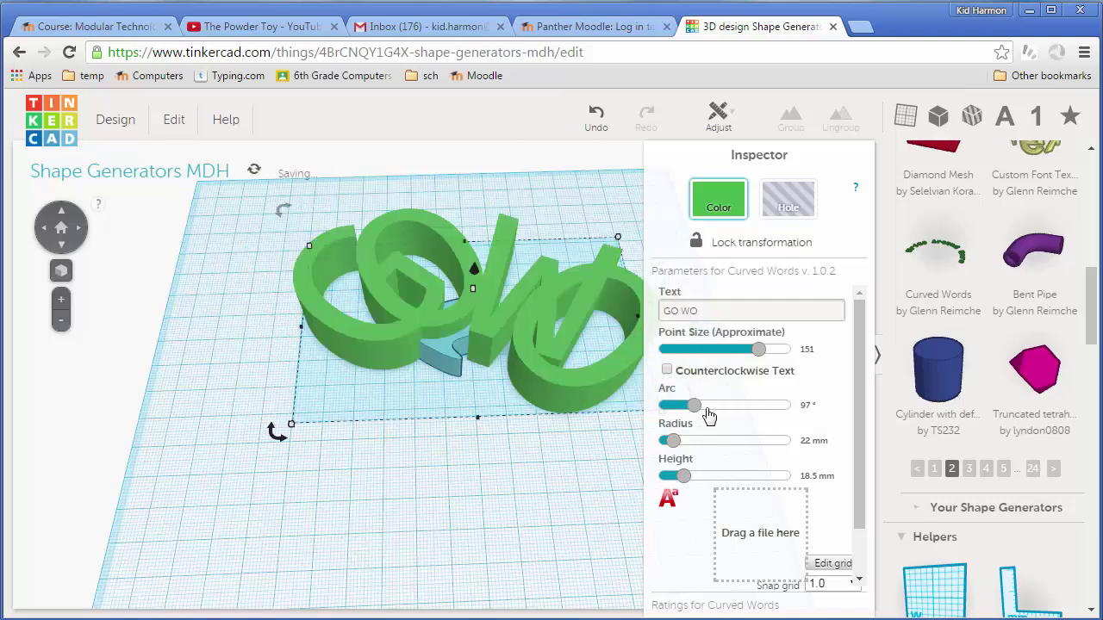
click(678, 406)
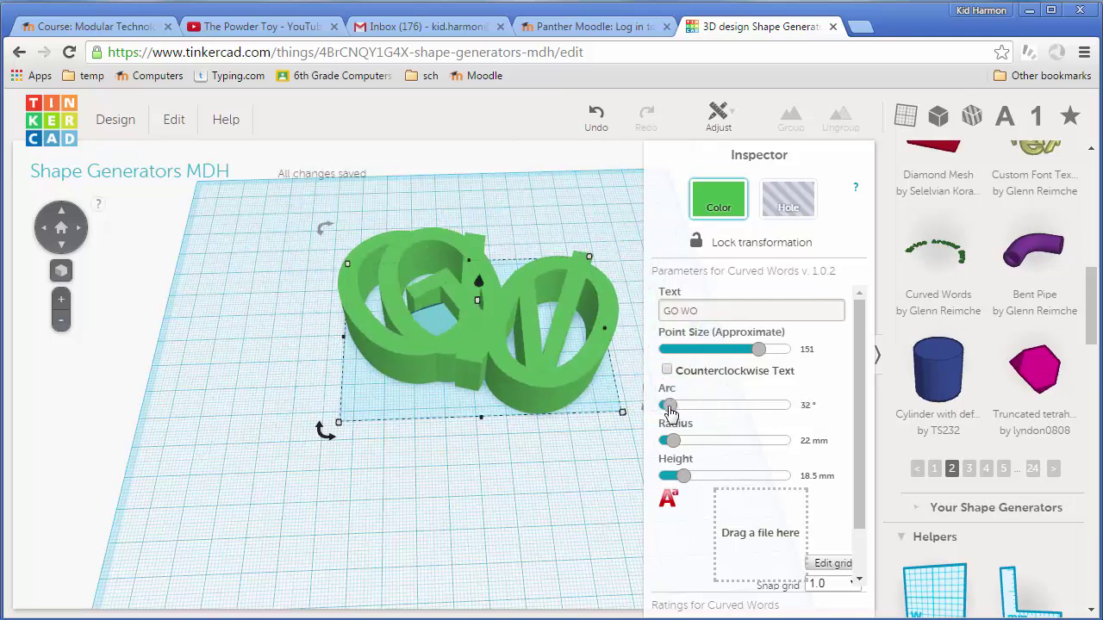
drag(680, 412, 742, 449)
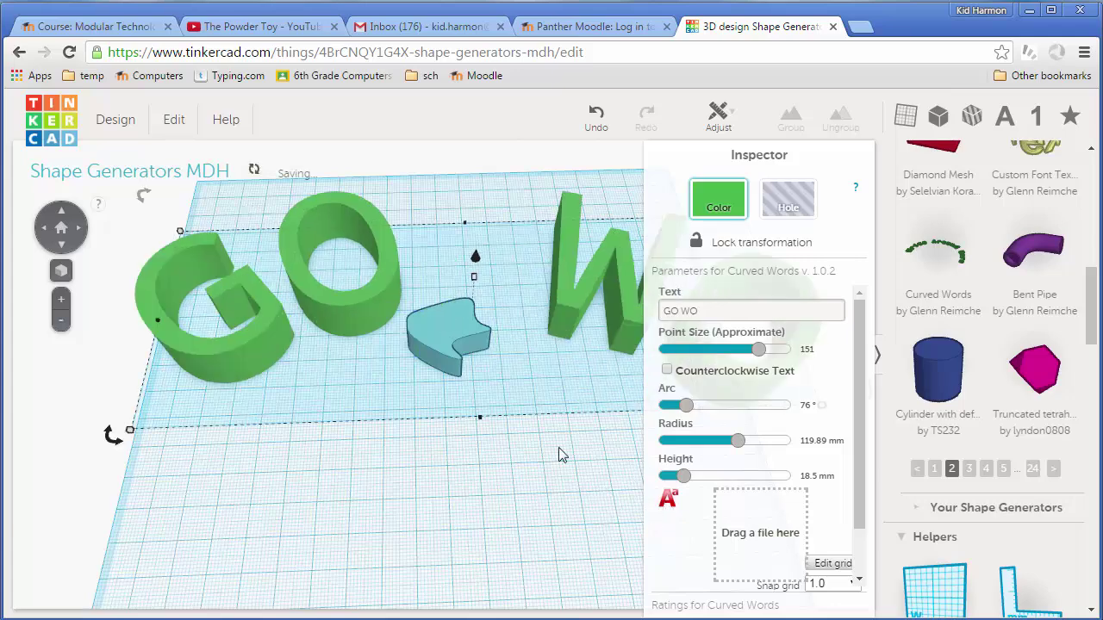
Step: Shrink the GO WO text to 172.53 mm wide and nudge it to the right
key(f)
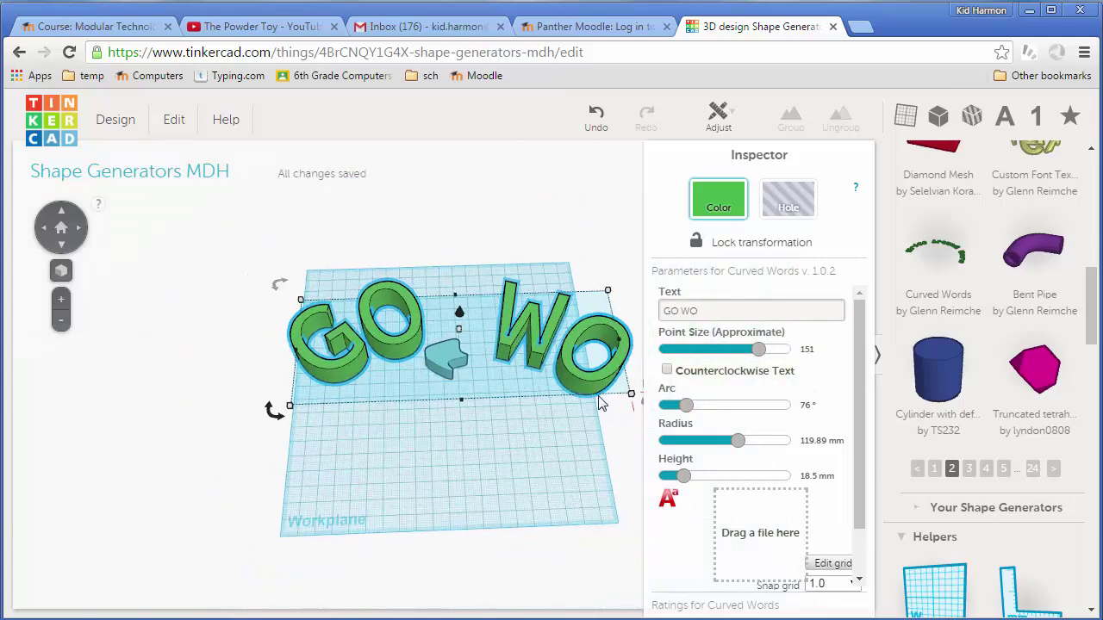
drag(631, 395, 545, 362)
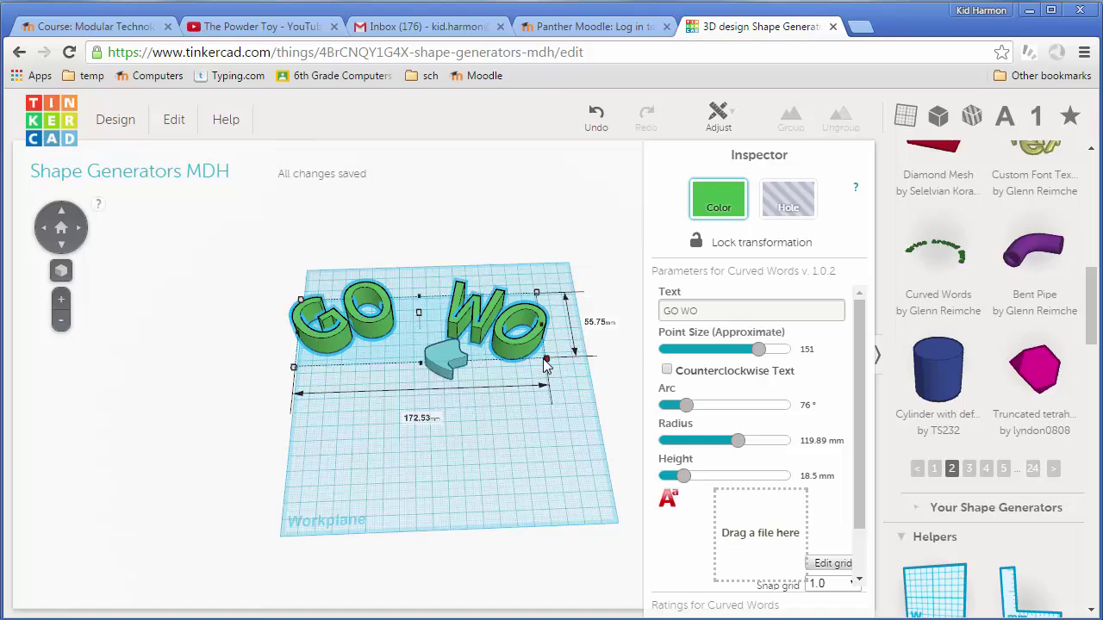
click(399, 341)
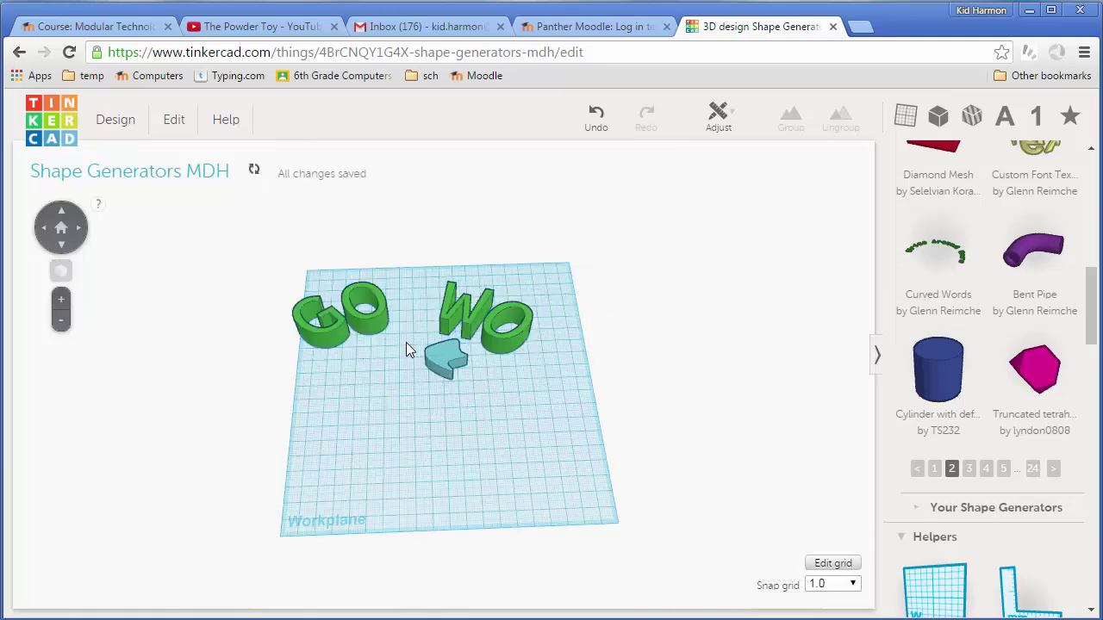
click(487, 338)
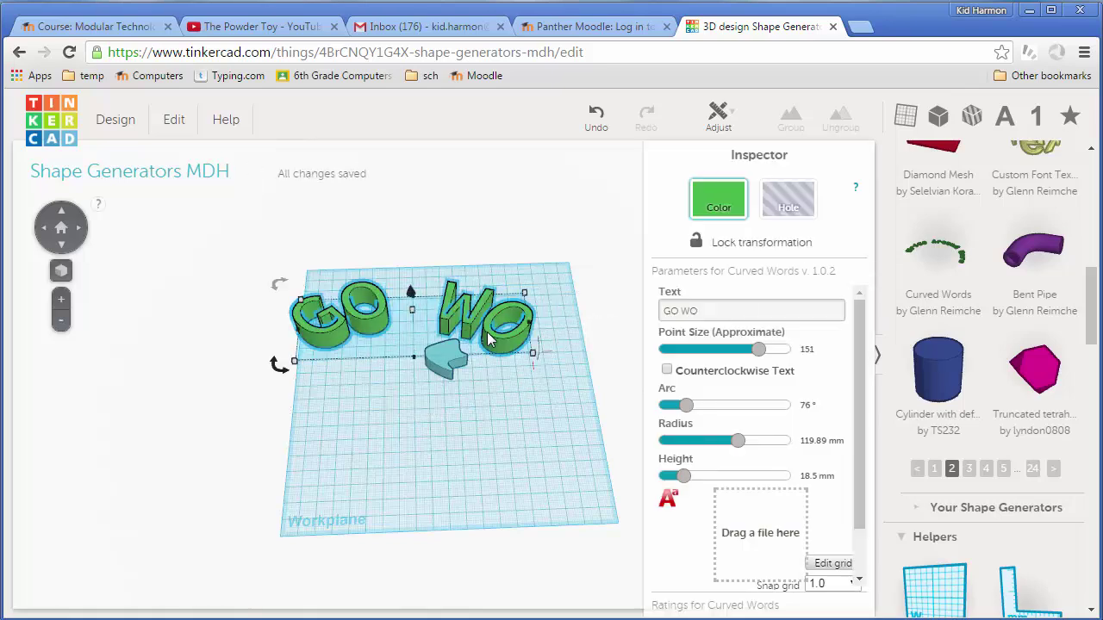
key(Right)
key(Right)
key(Right)
key(Right)
key(Right)
key(Right)
key(Right)
key(Right)
key(Right)
key(Right)
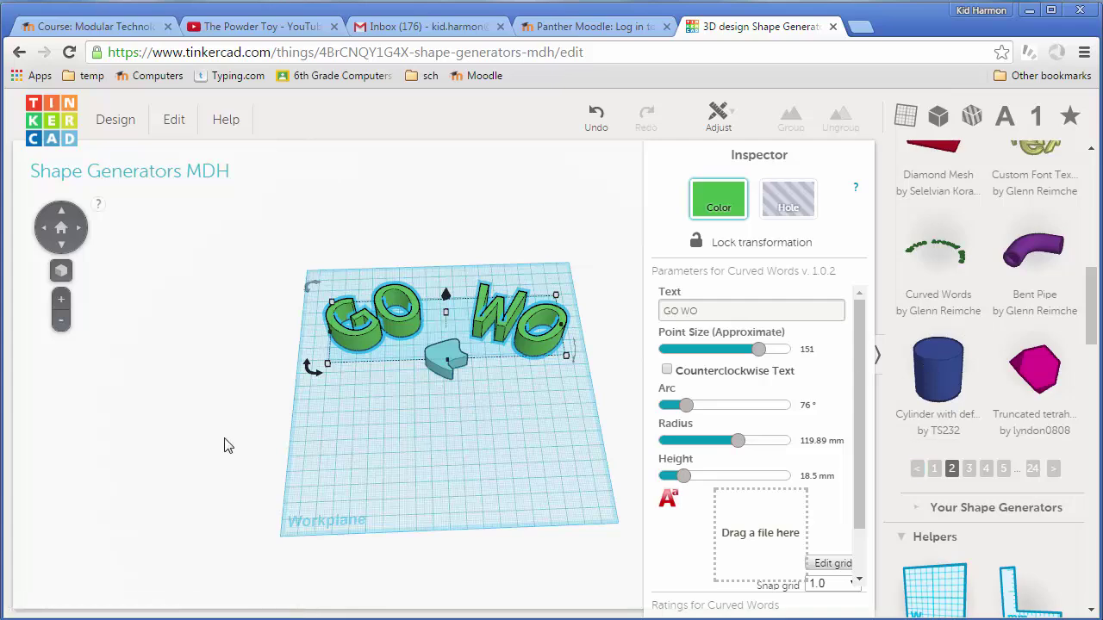
right_drag(204, 450, 168, 527)
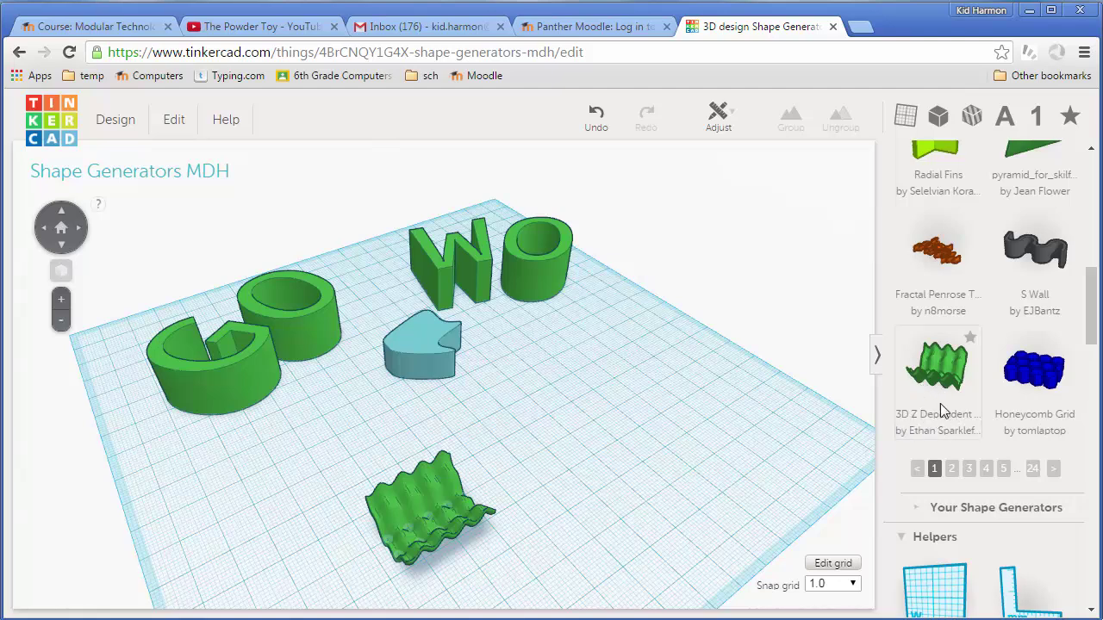
Step: Select the wavy 3D Z Dependent shape to display its equation and X/Y ranges
click(412, 509)
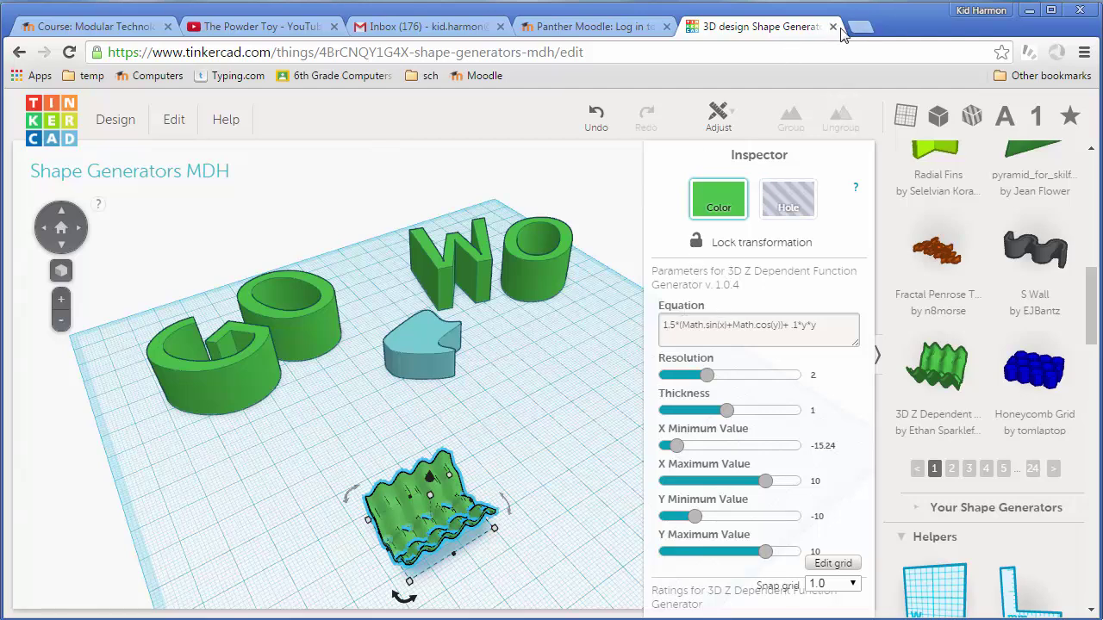
Step: Load bit.ly/tinkshape in a new tab to reach the Custom Tinkercad Tools spreadsheet
click(859, 28)
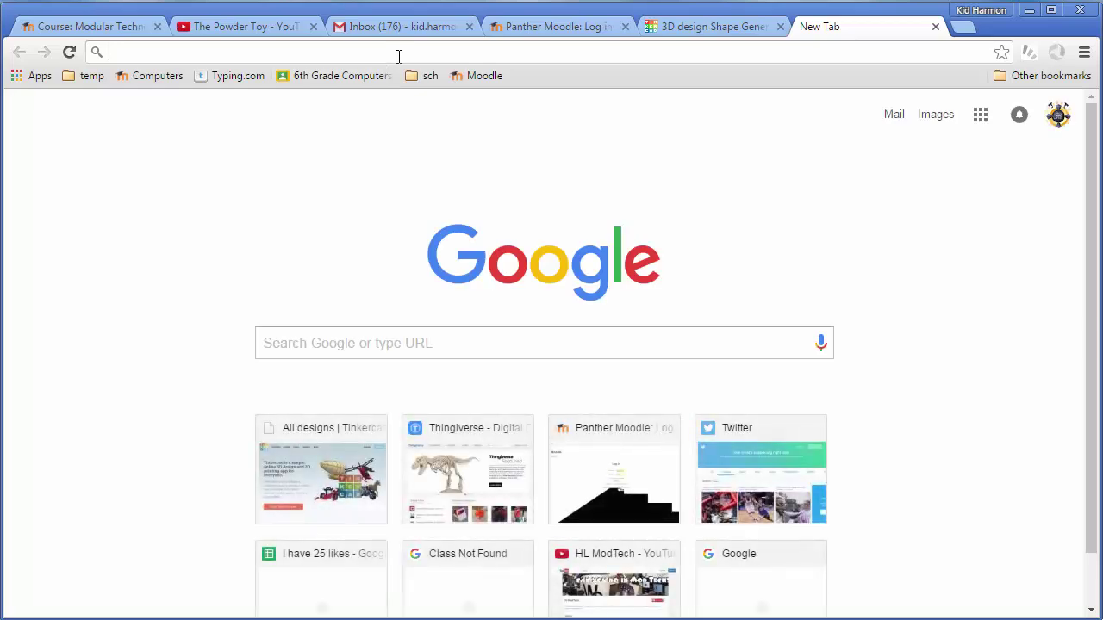
text(bit)
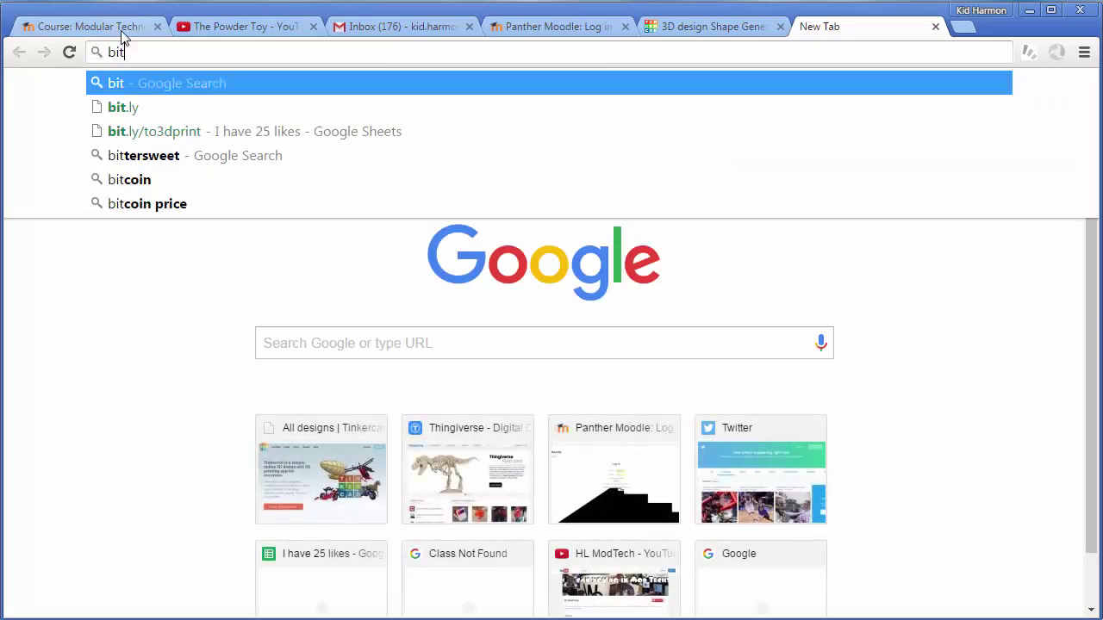
click(131, 106)
click(159, 53)
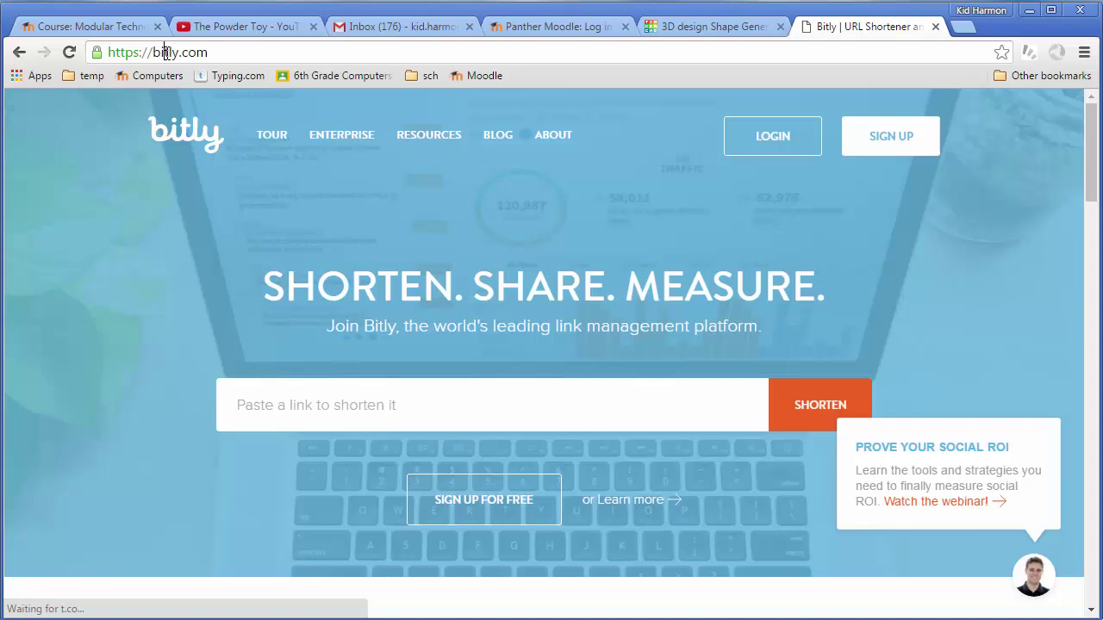
drag(219, 52, 50, 54)
text(bit.ly/tinkshape)
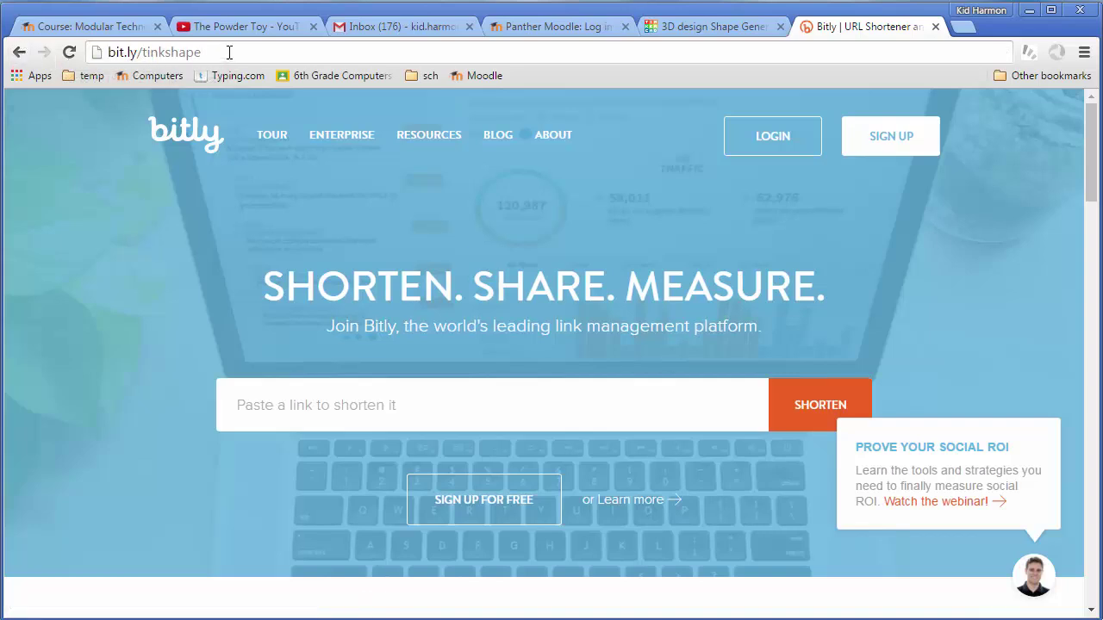
key(Return)
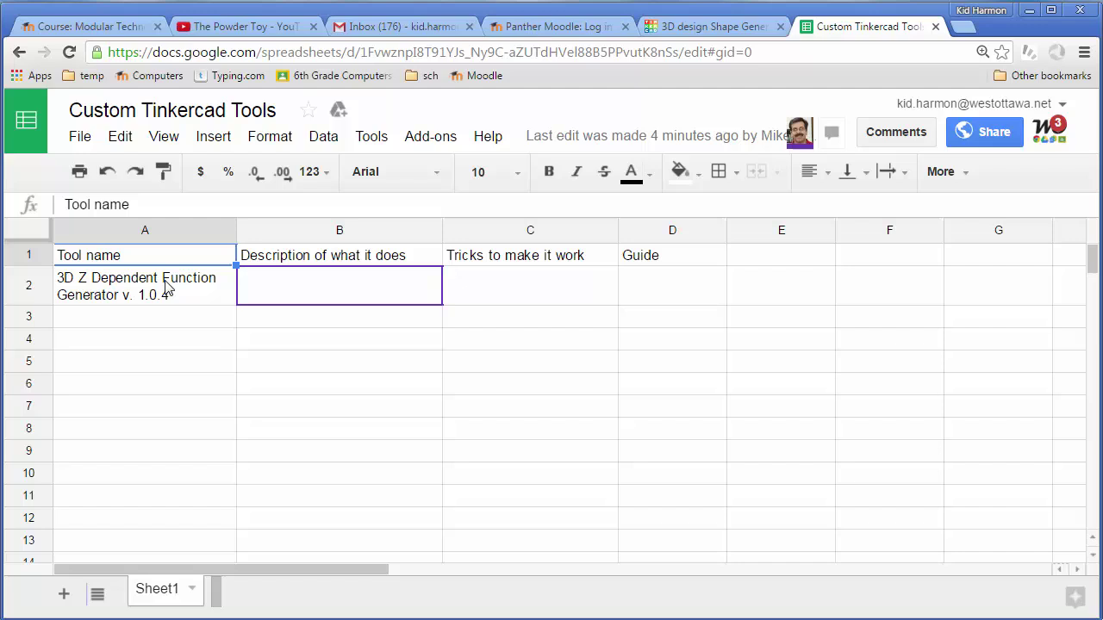
Step: Enter the guide's name in cell D2 of the Guide column
click(663, 290)
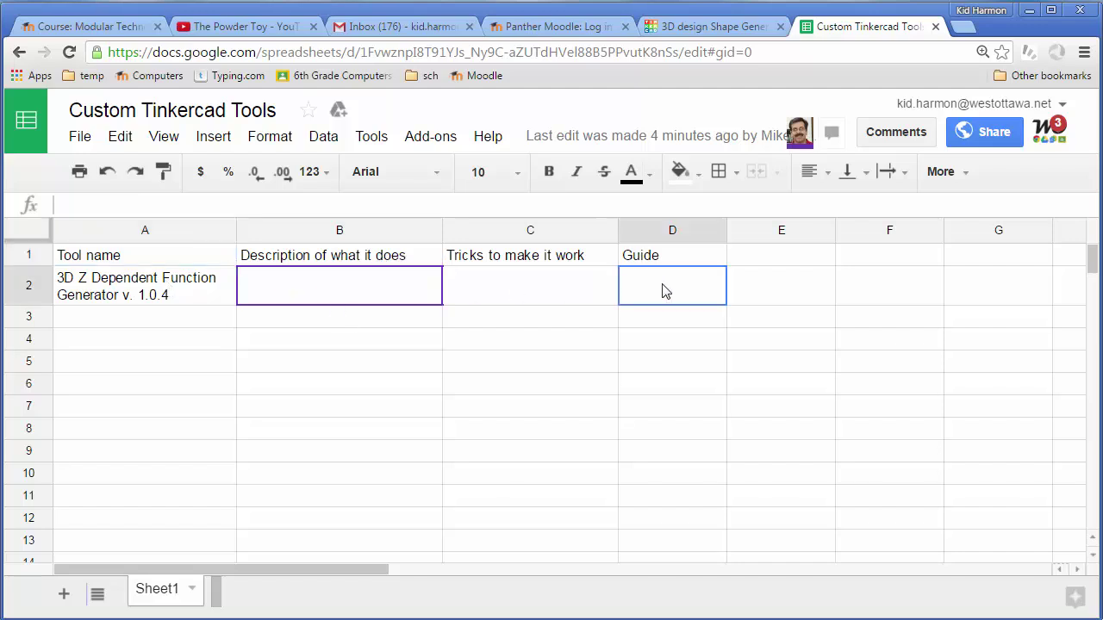
text(Mr. H)
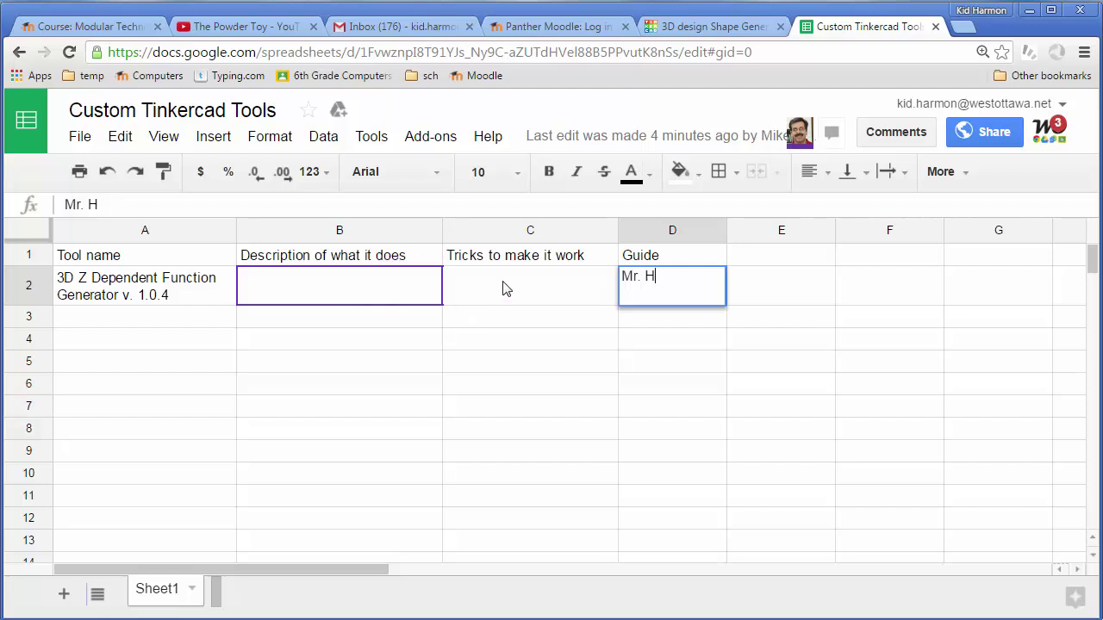
click(123, 284)
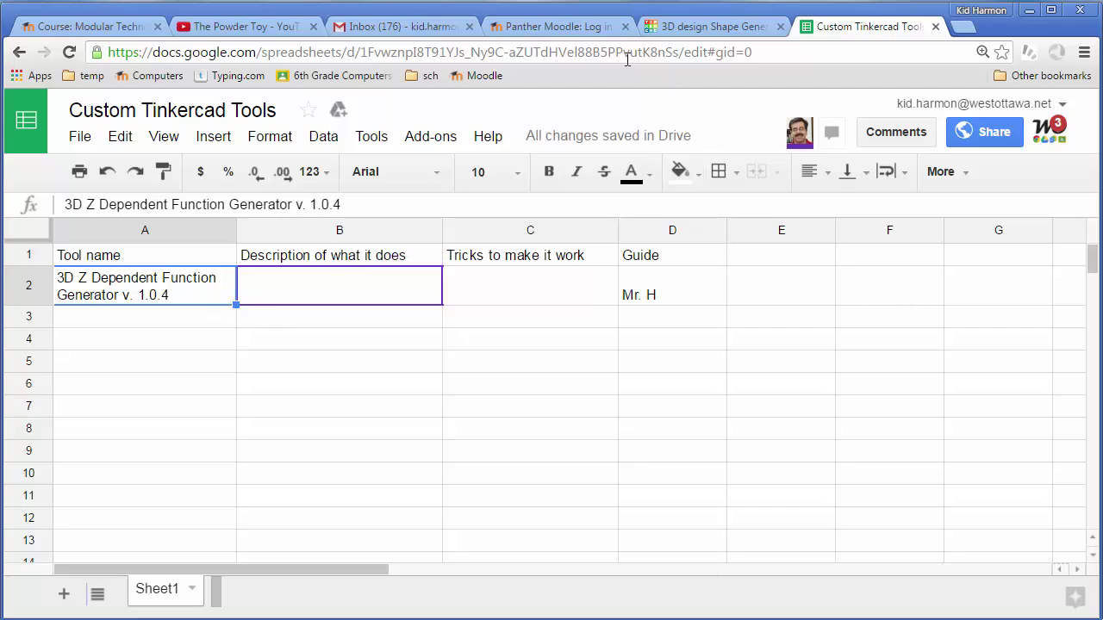
Step: Back in Tinkercad, highlight the generator's name and orbit to a low side view of the trough
click(687, 28)
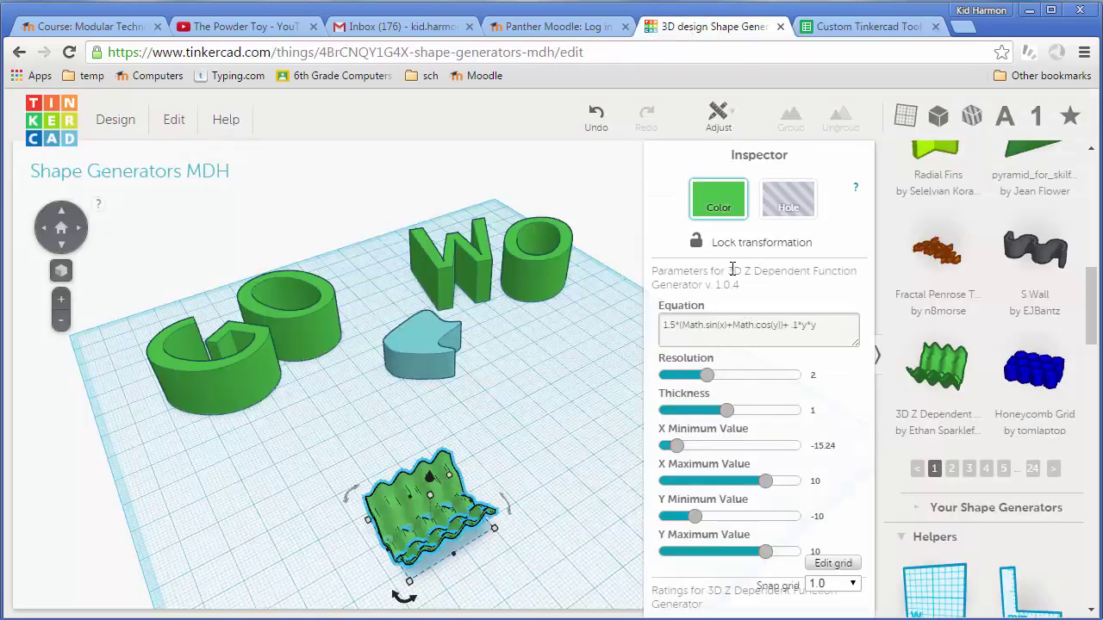
drag(728, 268, 751, 289)
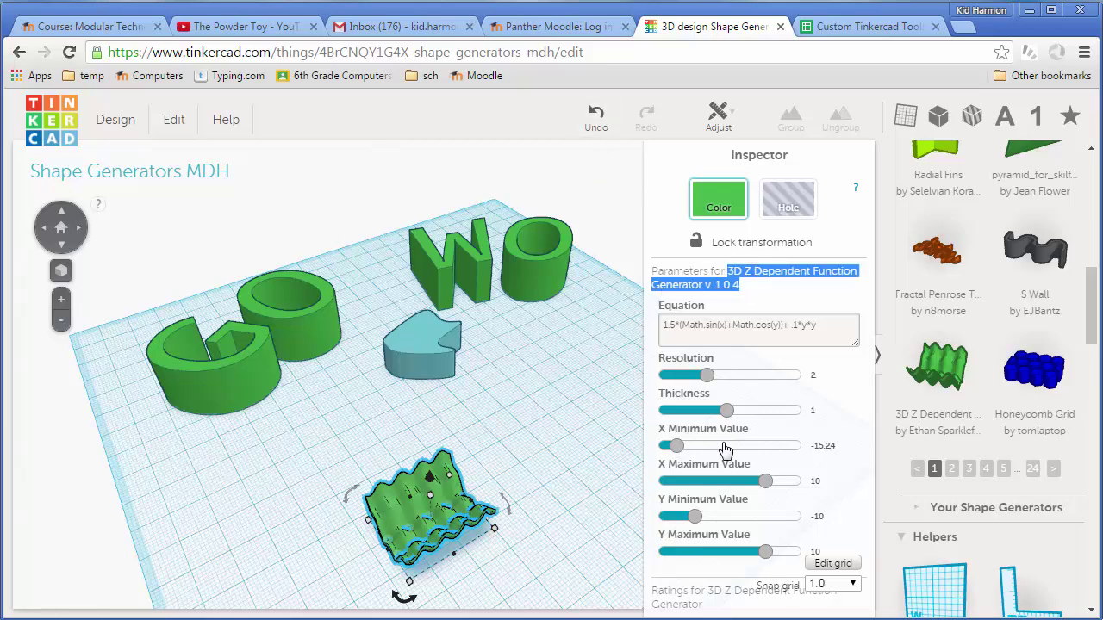
right_drag(360, 543, 457, 431)
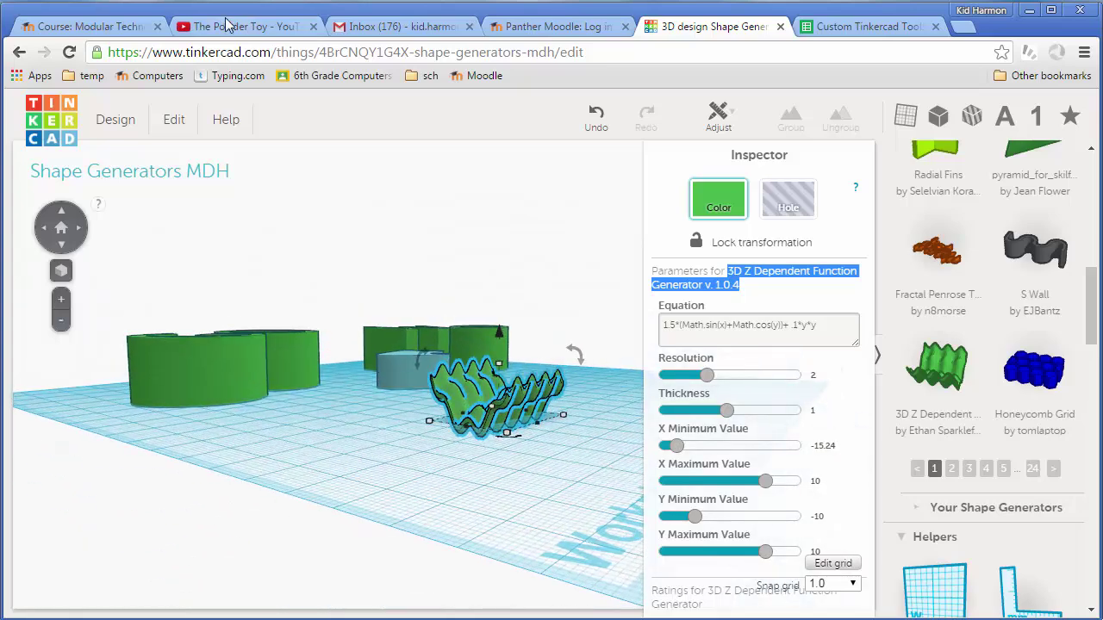
Step: Tilt the view to inspect the trough, then select cell C2 in the Custom Tinkercad Tools sheet
key(ctrl+Tab)
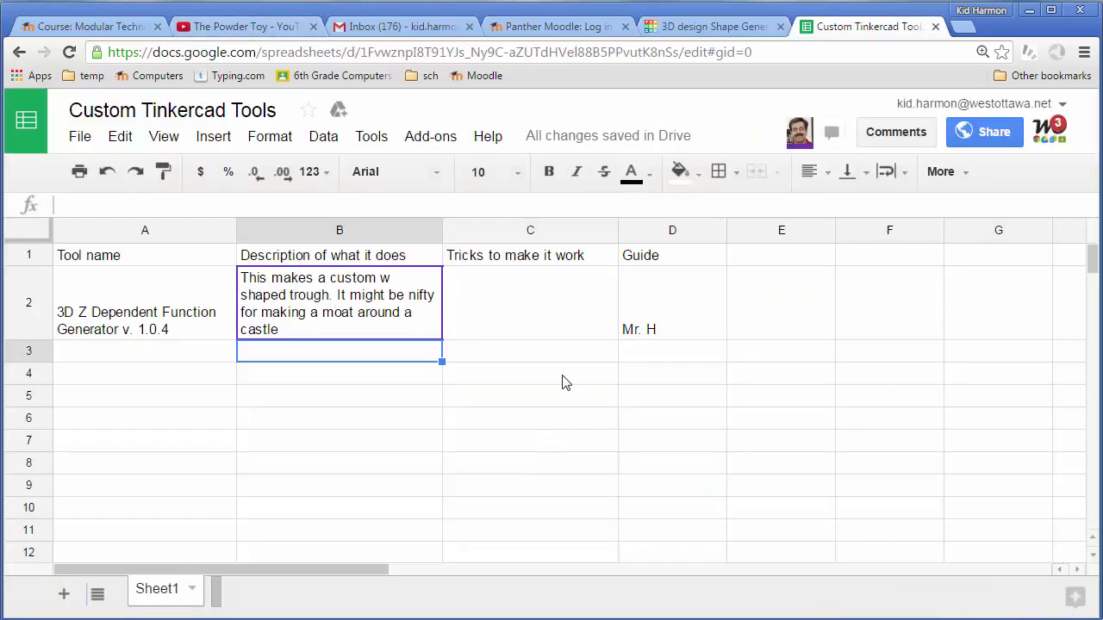
key(ctrl+shift+Tab)
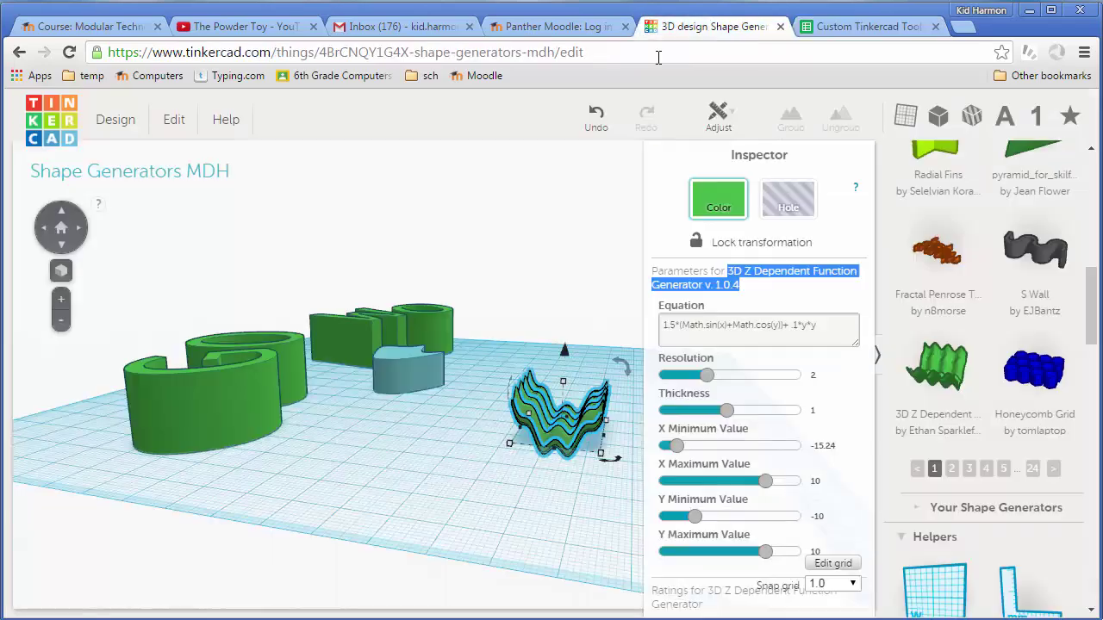
right_drag(465, 443, 694, 282)
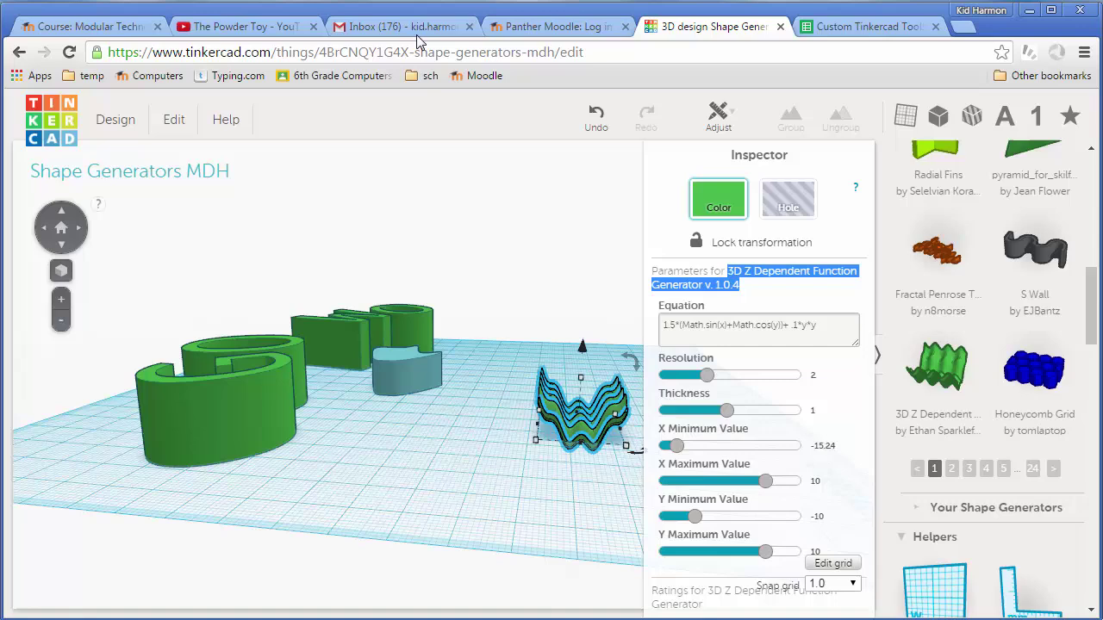
click(866, 27)
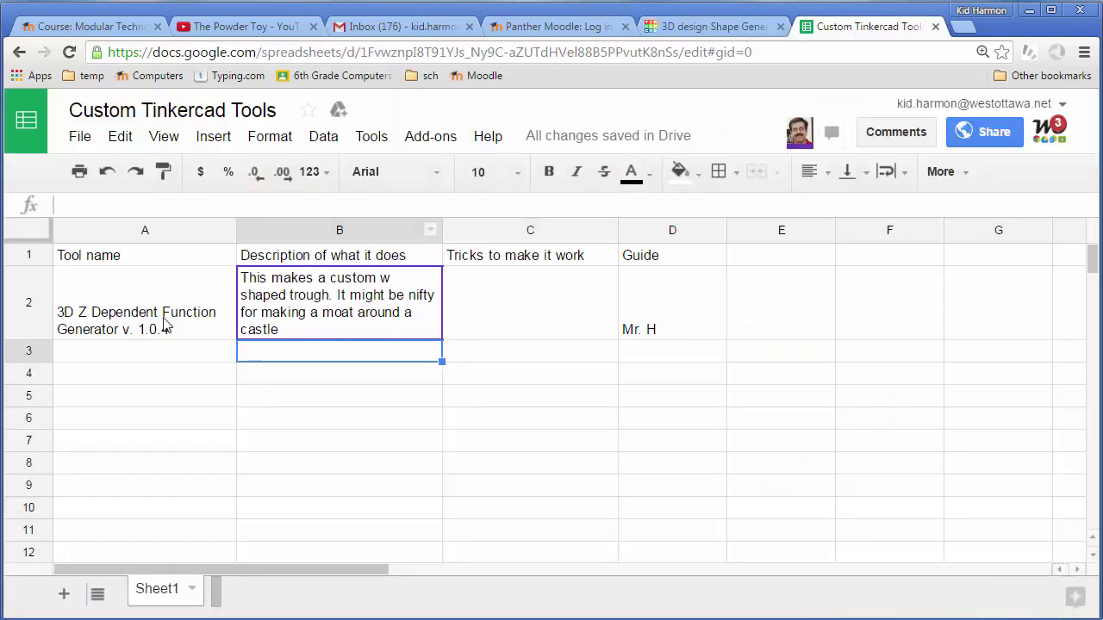
click(525, 307)
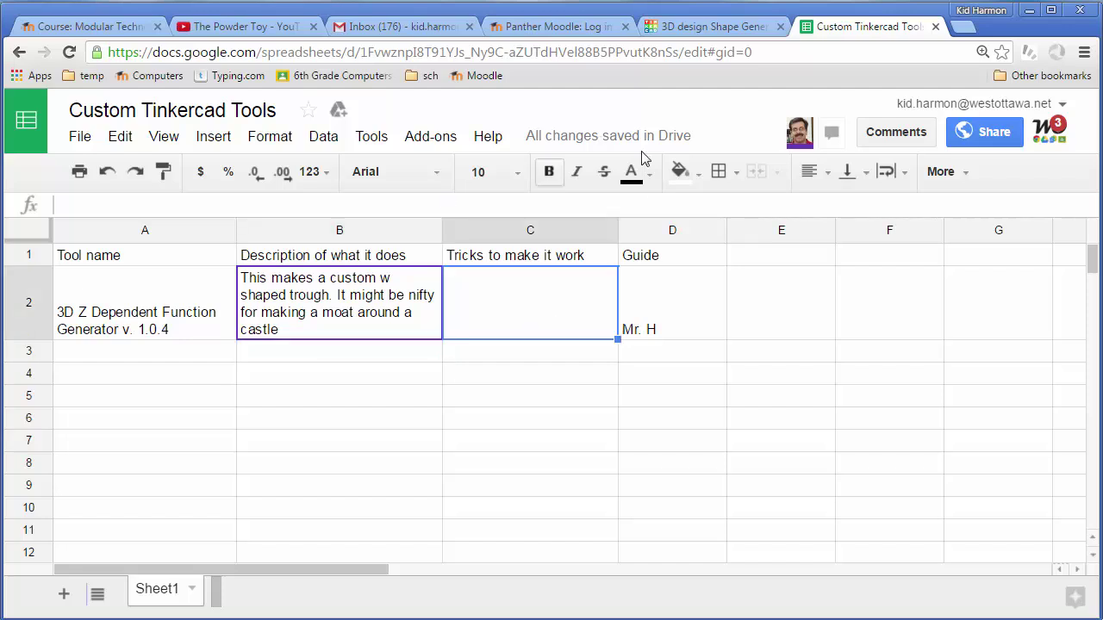
Step: Raise the wavy trough's Thickness from 1 to 2 and orbit to check the thicker shape
click(708, 27)
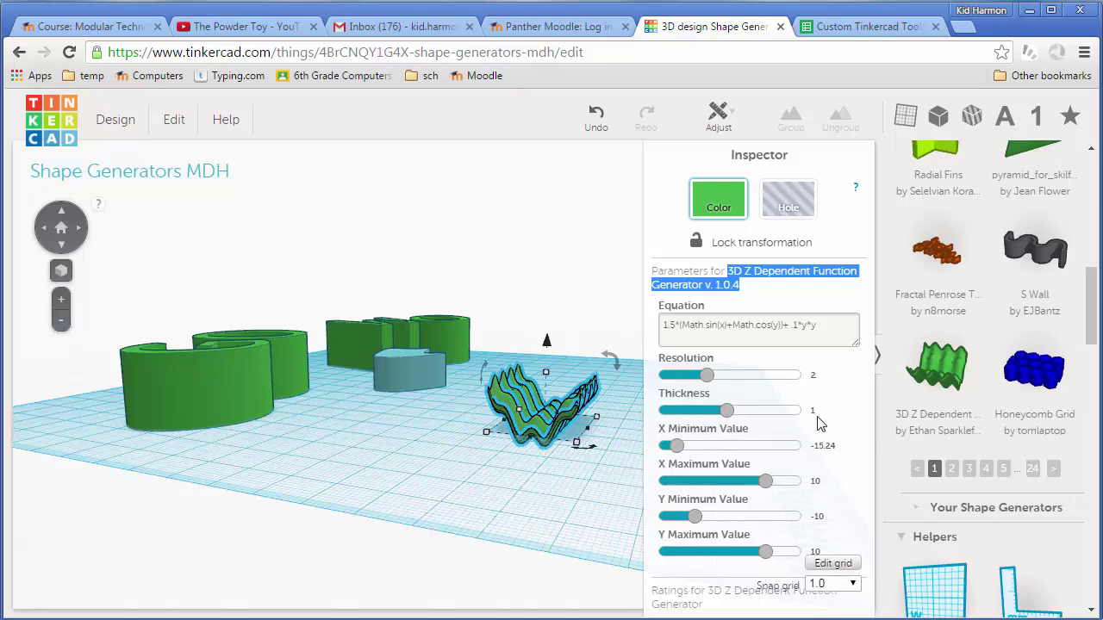
click(813, 412)
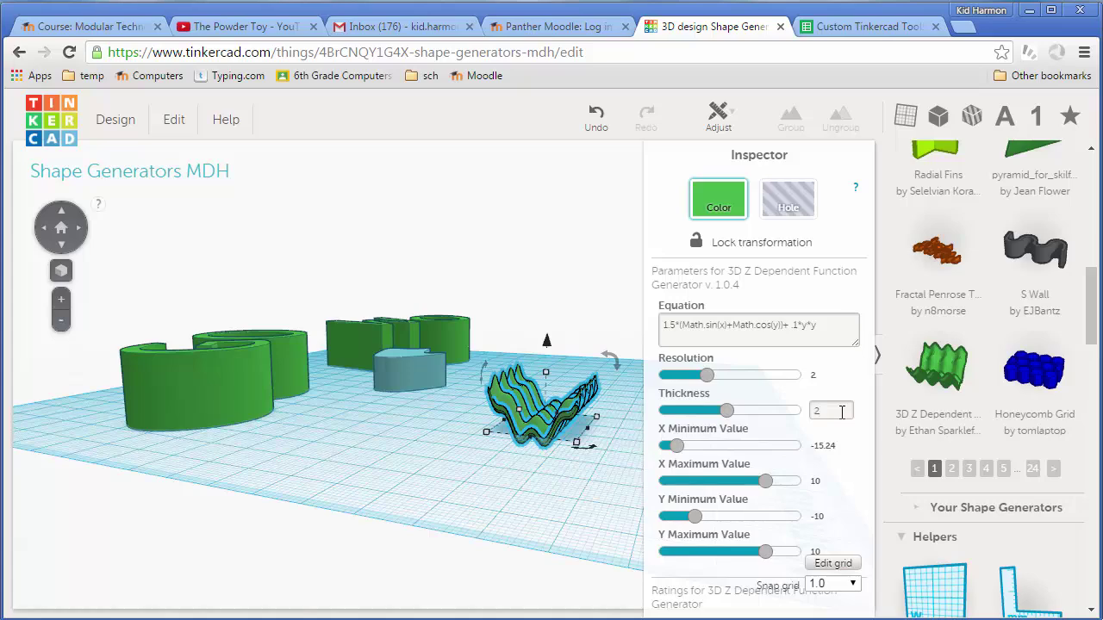
key(Return)
right_drag(457, 466, 306, 207)
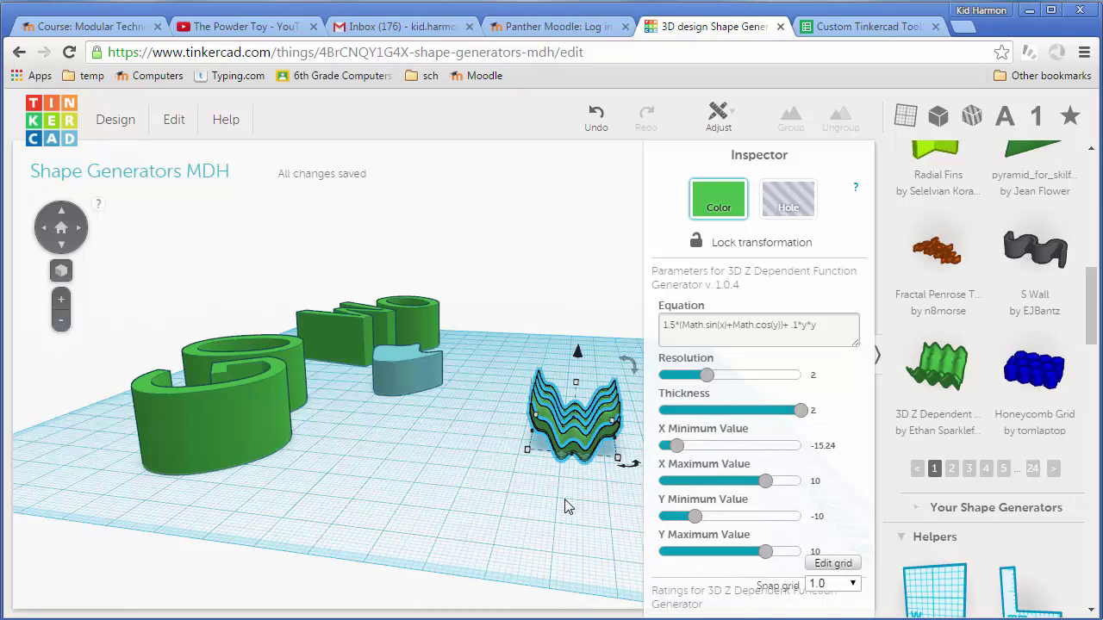
key(ctrl+Tab)
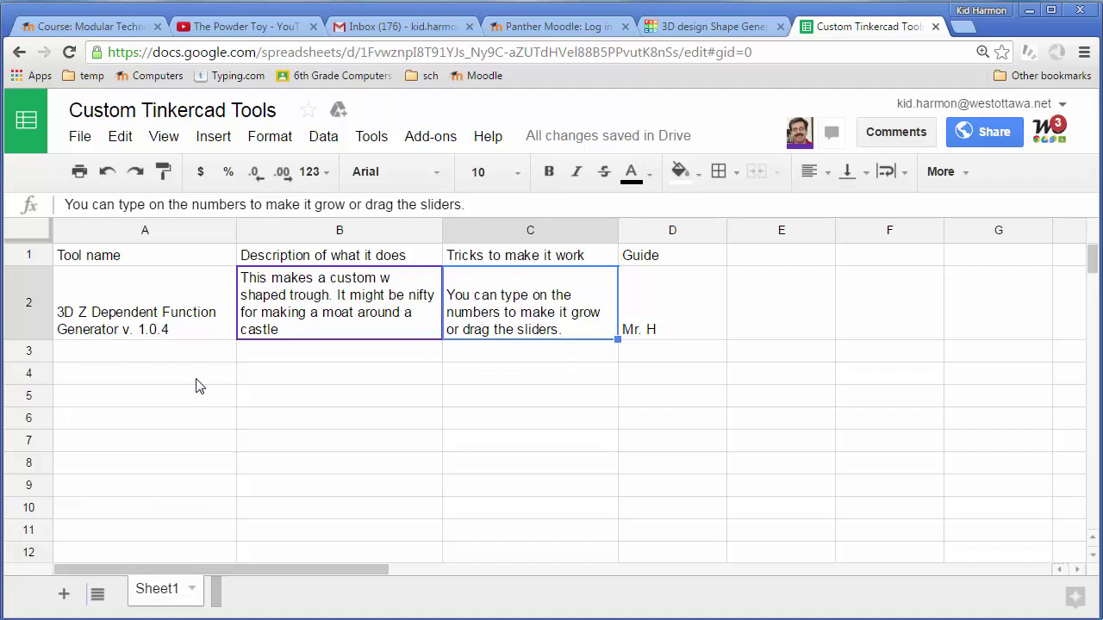
Step: Select cell A3 for the next entry and return to the Tinkercad design
click(147, 360)
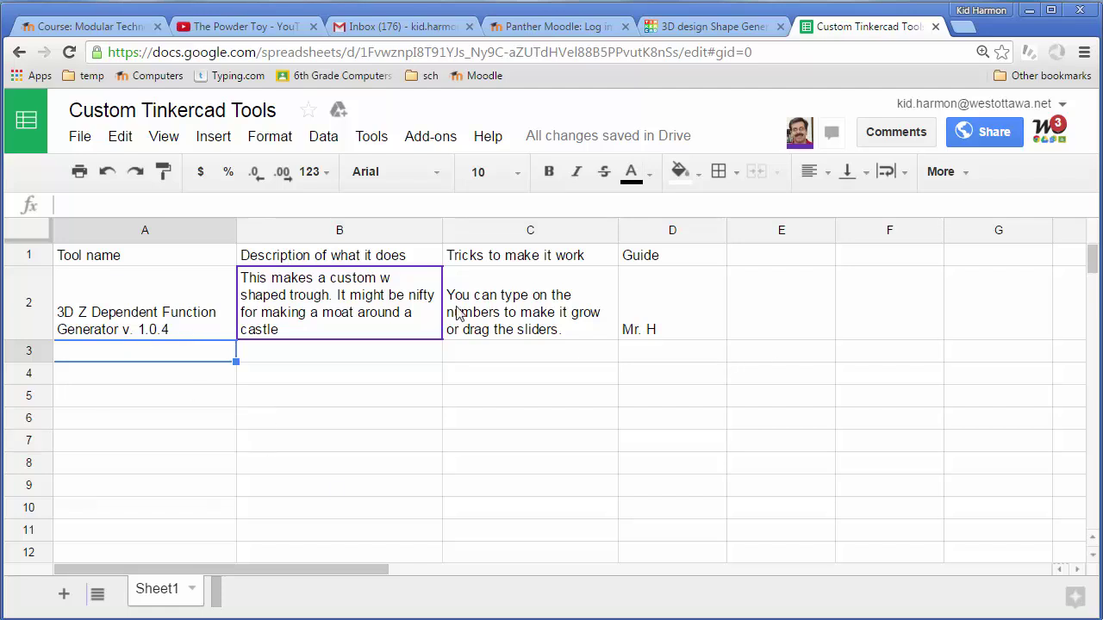
key(ctrl+shift+Tab)
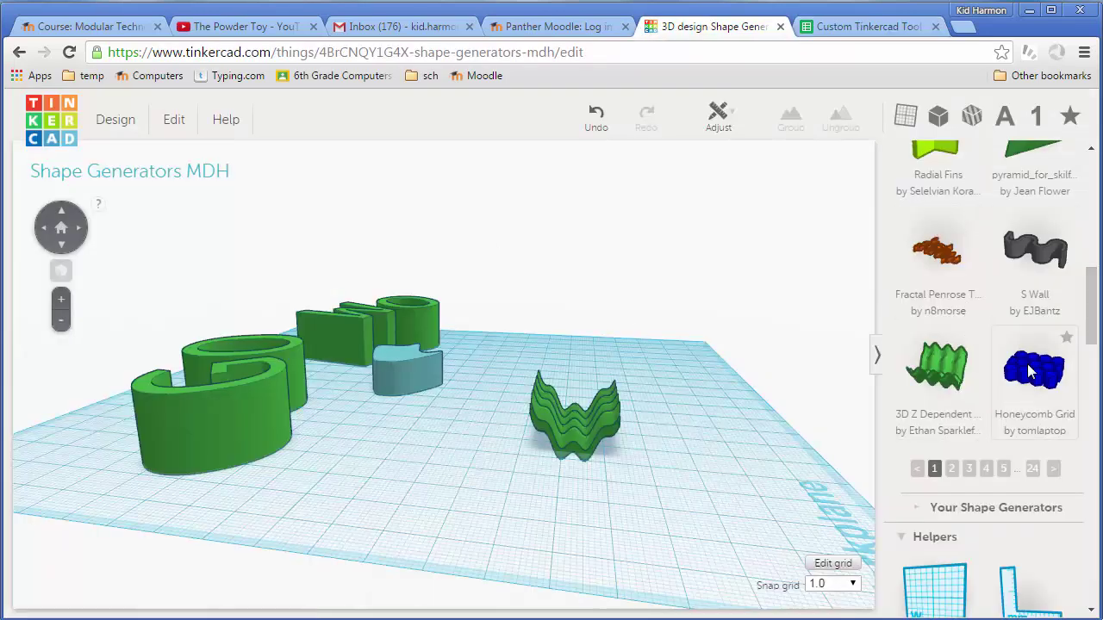
Step: Page through the Shape Generators to page 24, then orbit so the GO WO letters face forward
click(951, 468)
click(969, 469)
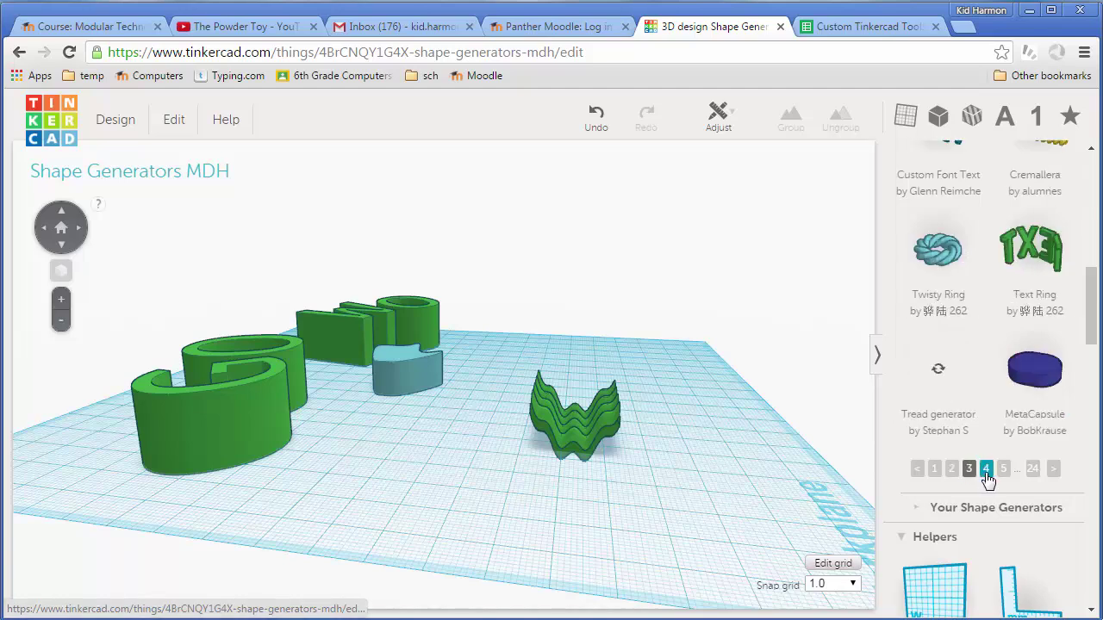
click(986, 468)
click(1005, 468)
click(1046, 470)
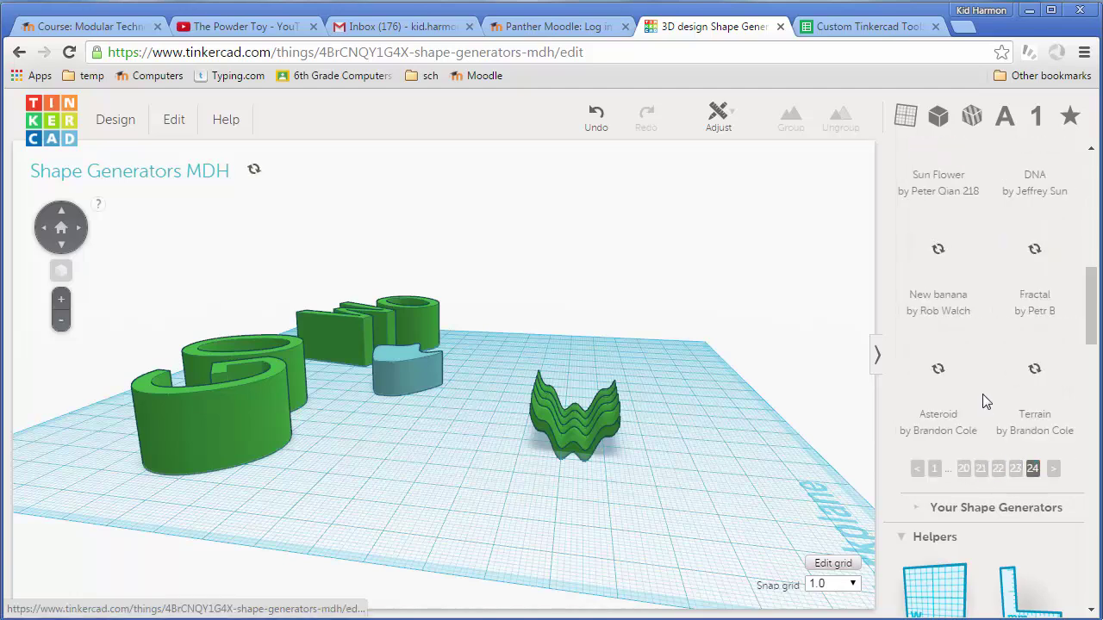
drag(1099, 323, 1099, 282)
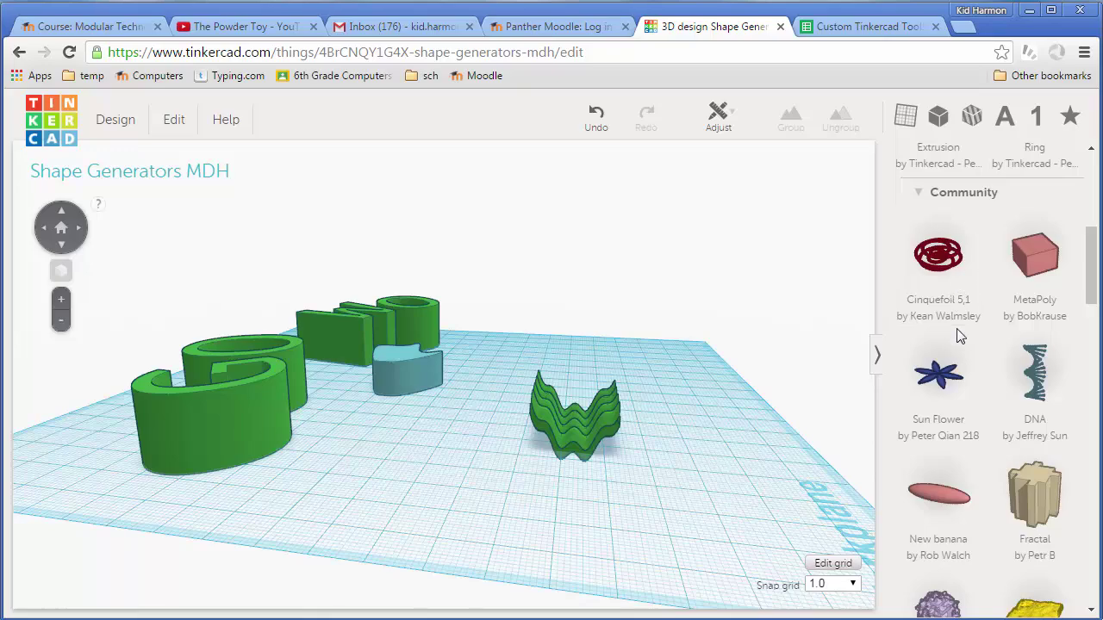
mouse_move(650, 490)
right_down()
mouse_move(516, 495)
mouse_move(471, 509)
mouse_move(595, 452)
mouse_move(475, 475)
mouse_move(537, 451)
mouse_move(568, 470)
mouse_move(566, 413)
mouse_move(584, 453)
mouse_move(444, 472)
mouse_move(445, 482)
mouse_move(559, 468)
right_up()
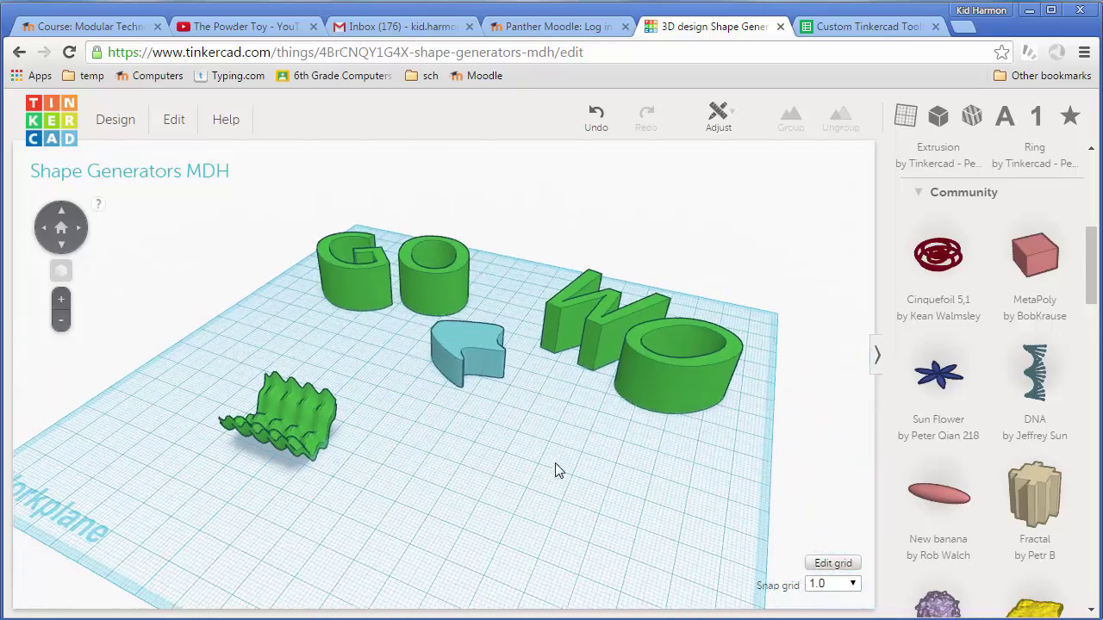
click(836, 27)
click(242, 397)
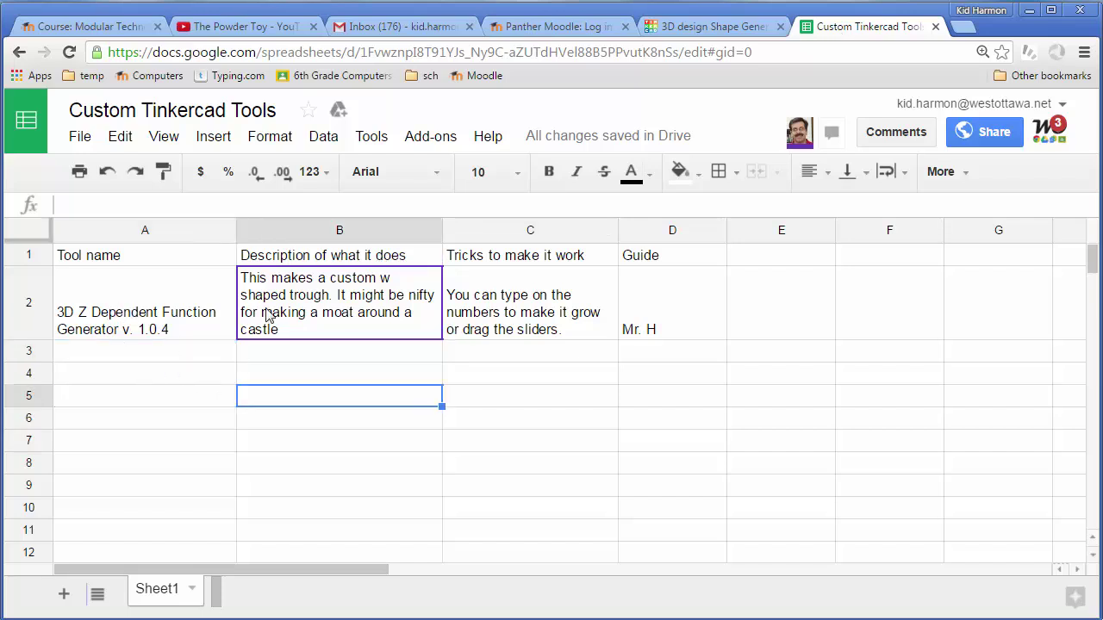
click(101, 355)
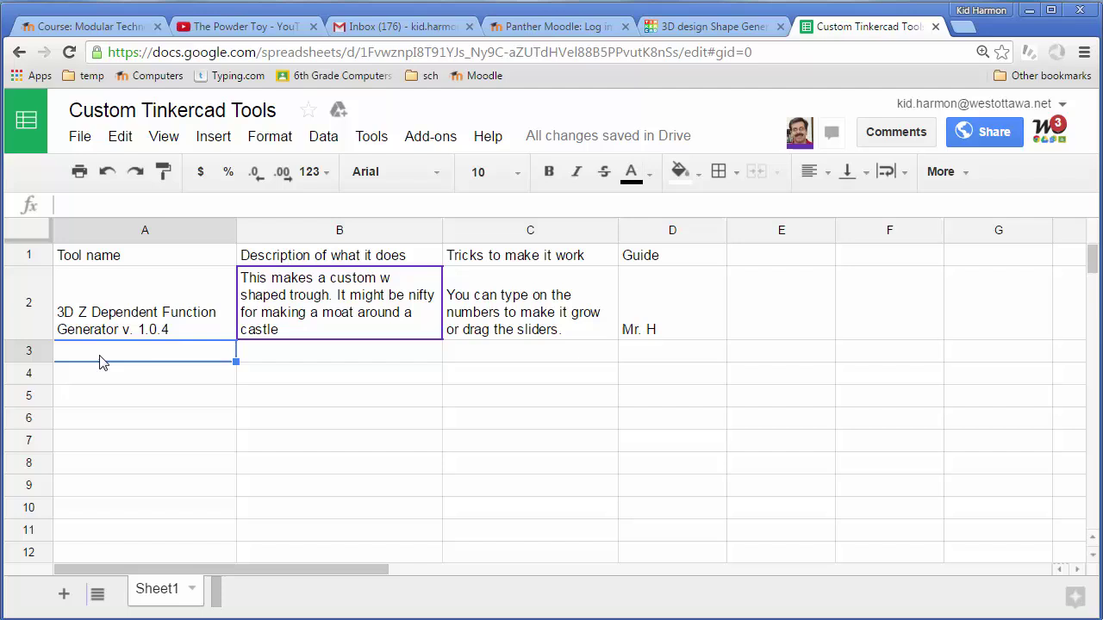
click(108, 366)
click(110, 398)
click(112, 419)
click(112, 448)
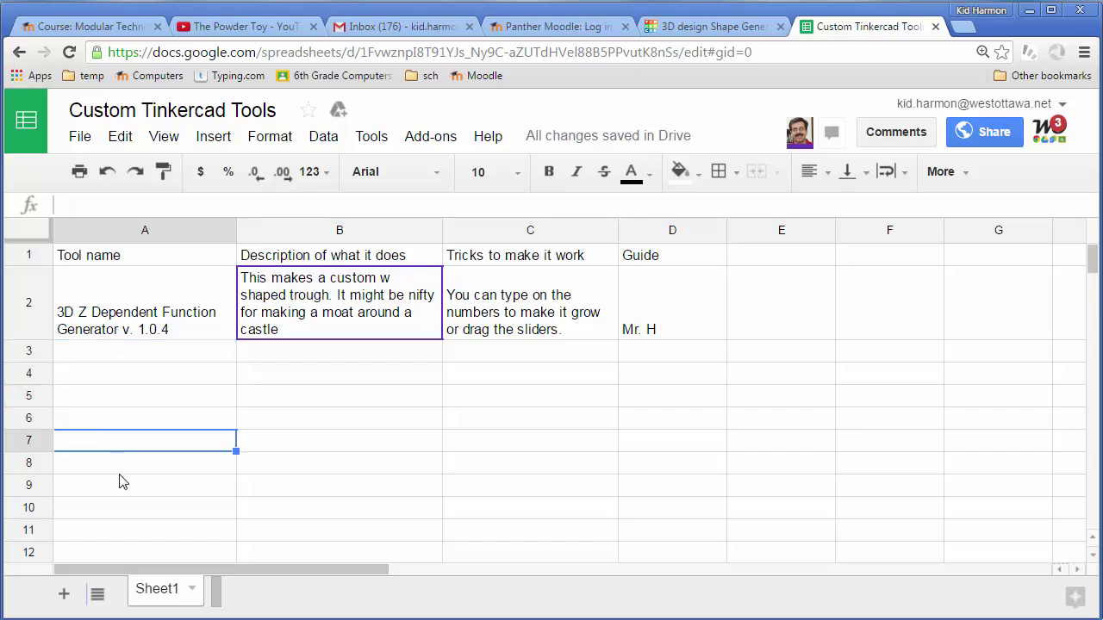
click(120, 471)
drag(119, 493, 117, 515)
click(123, 506)
click(122, 486)
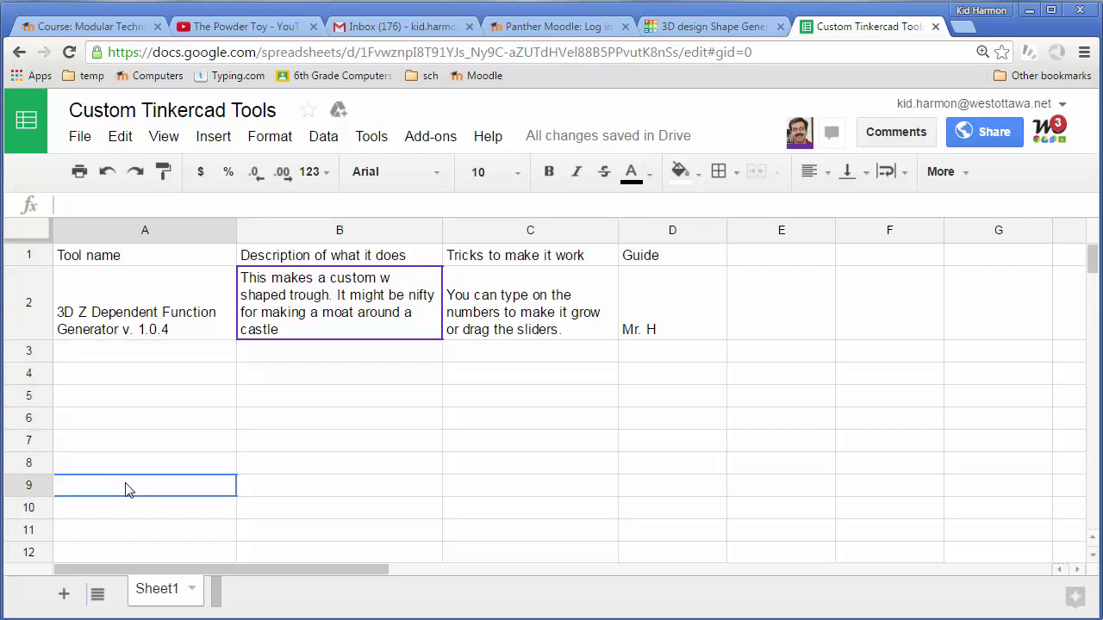